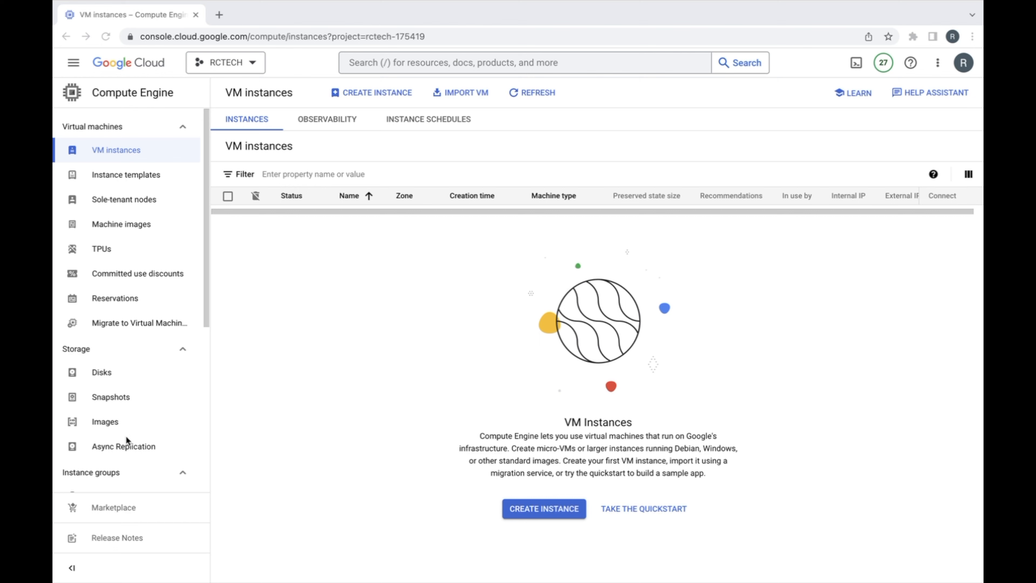
Open the Compute Engine instance templates page and start creating a new instance template
scroll(131, 270, down, 2)
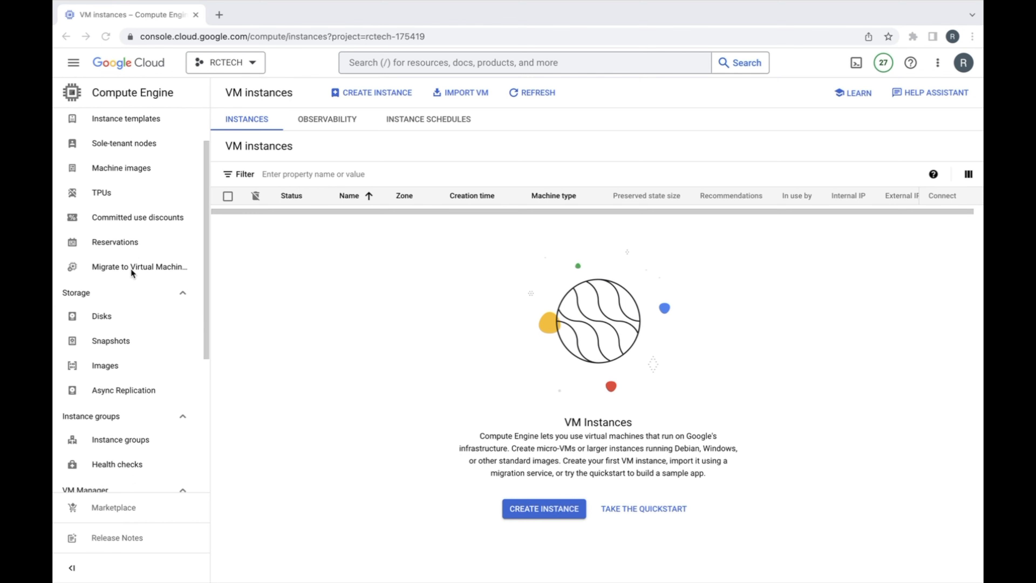
scroll(125, 333, down, 2)
scroll(126, 334, up, 3)
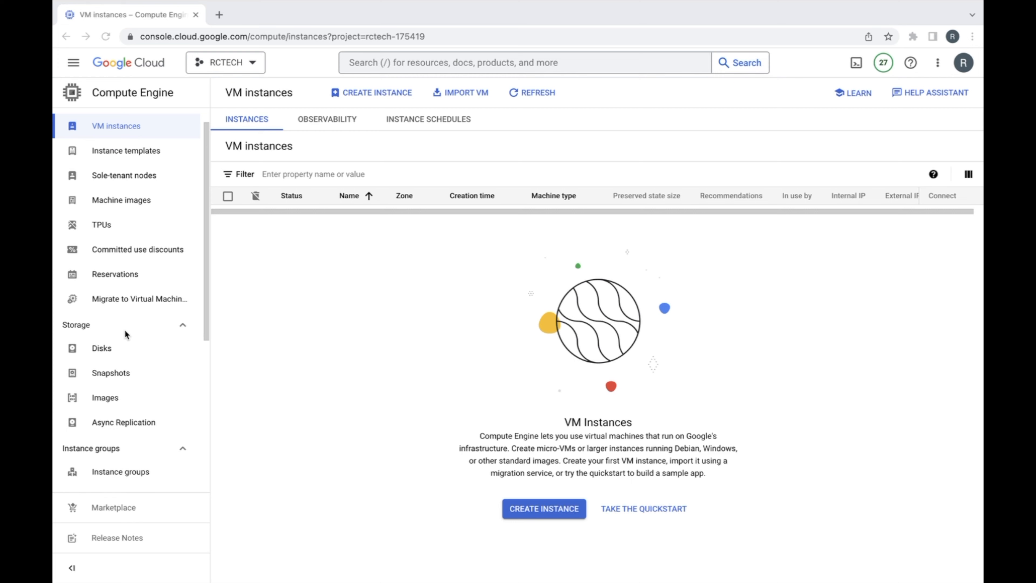
scroll(125, 334, down, 5)
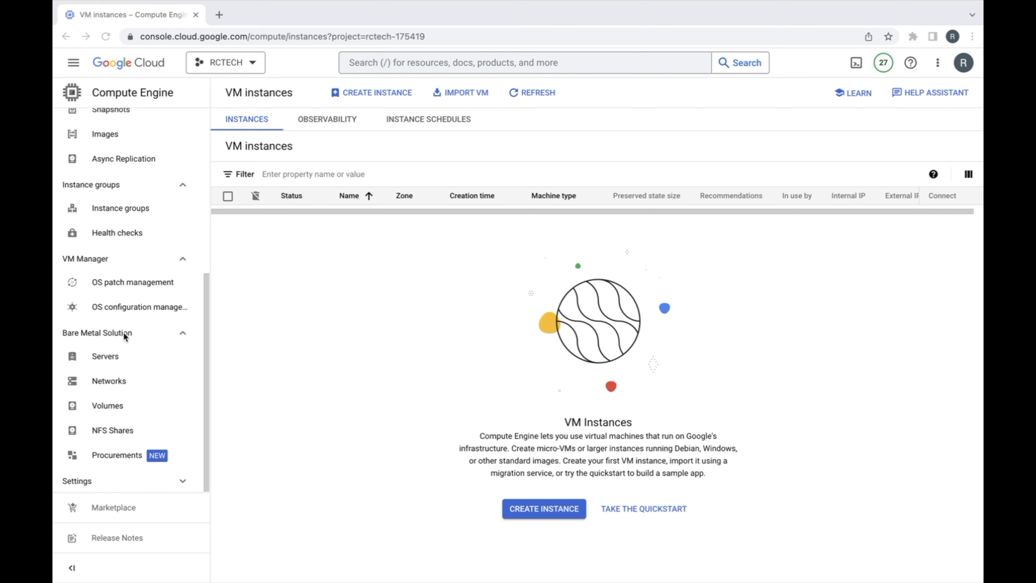
scroll(125, 333, up, 5)
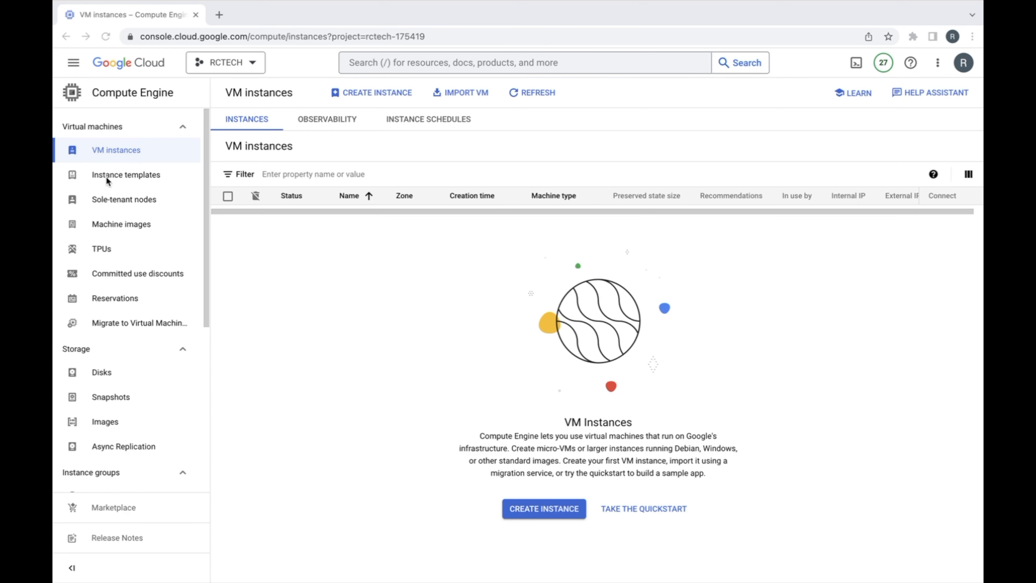
click(110, 179)
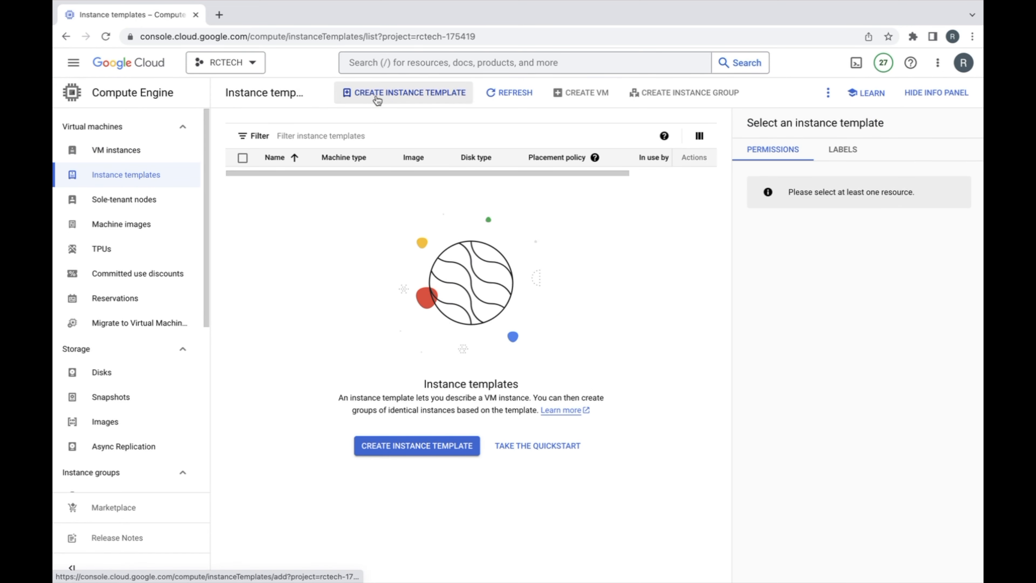
click(411, 454)
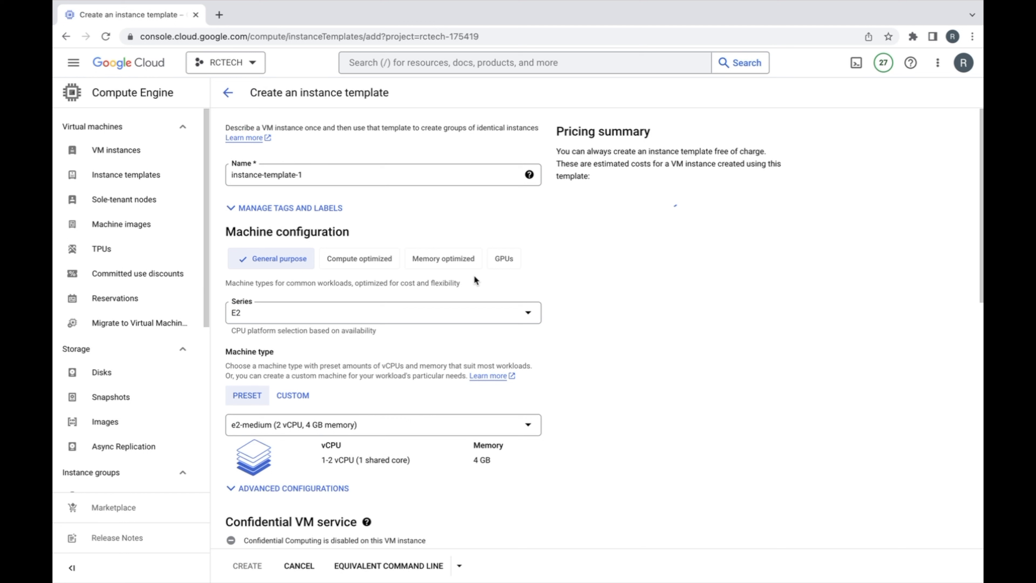
Name the instance template myfist-instance-template-1
click(317, 174)
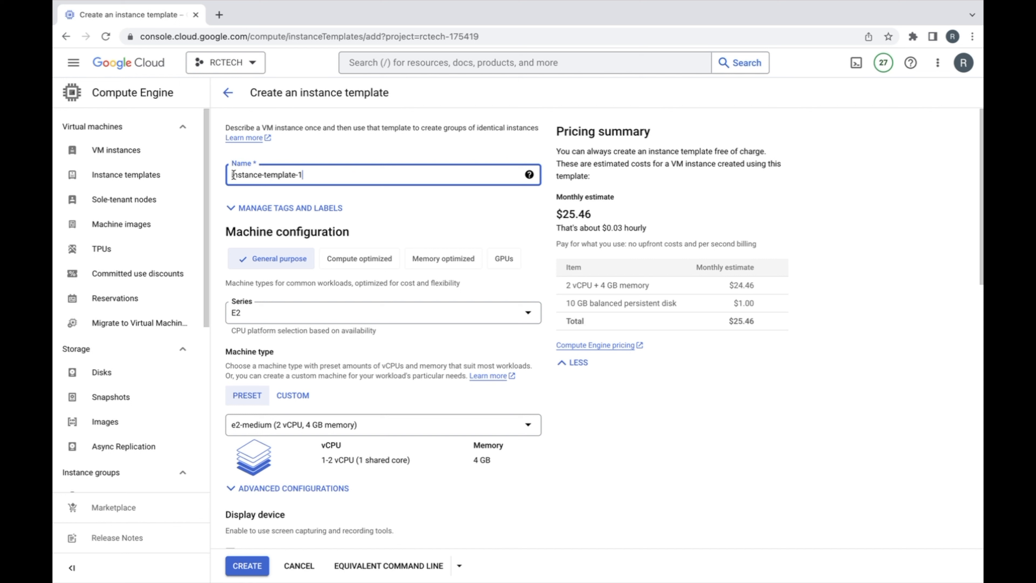
key(Home)
text(myfist-)
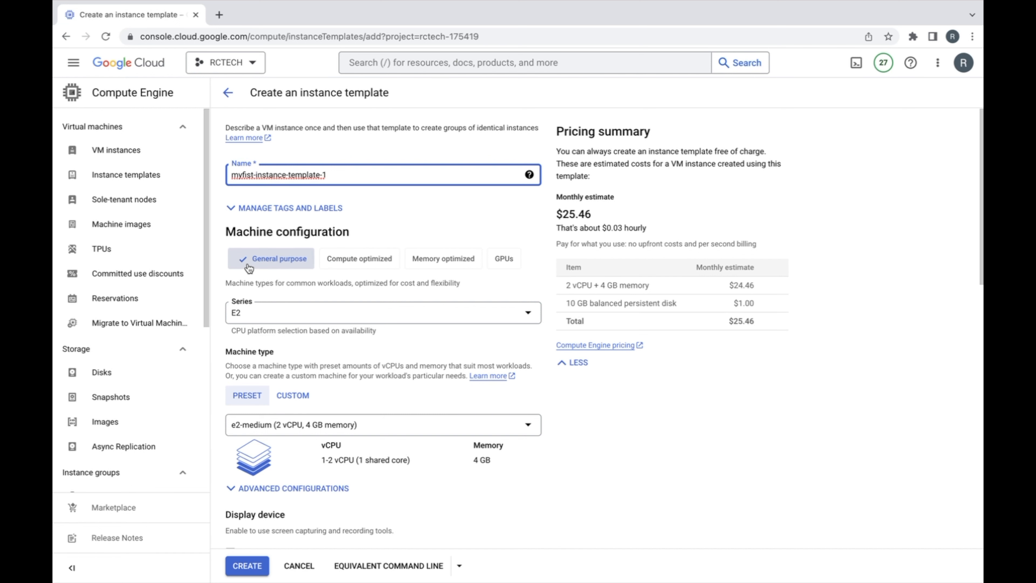
Review the template's machine configuration, including the advanced CPU options, boot disk, service account, access scopes and firewall settings
scroll(372, 305, down, 2)
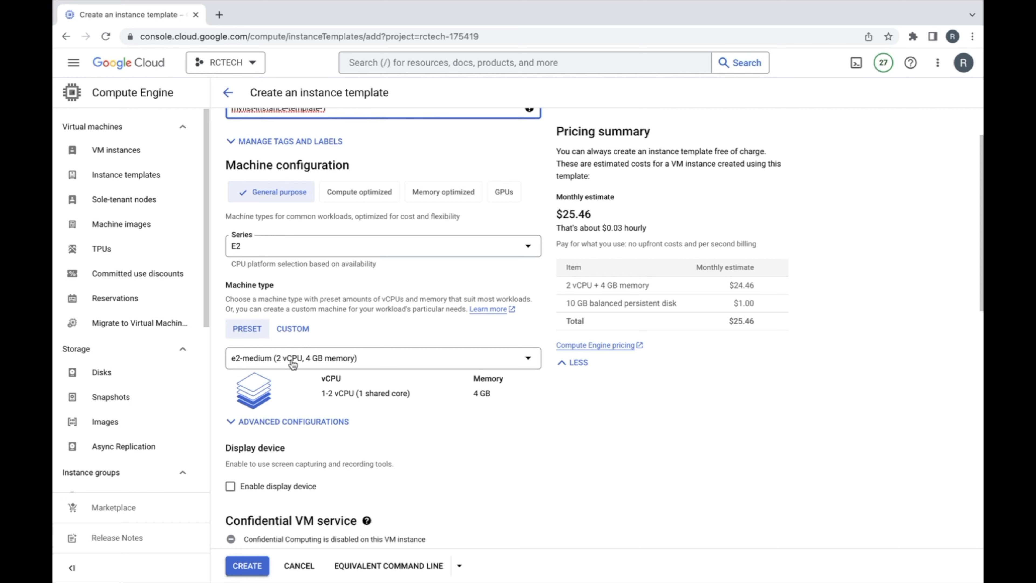
scroll(426, 366, down, 1)
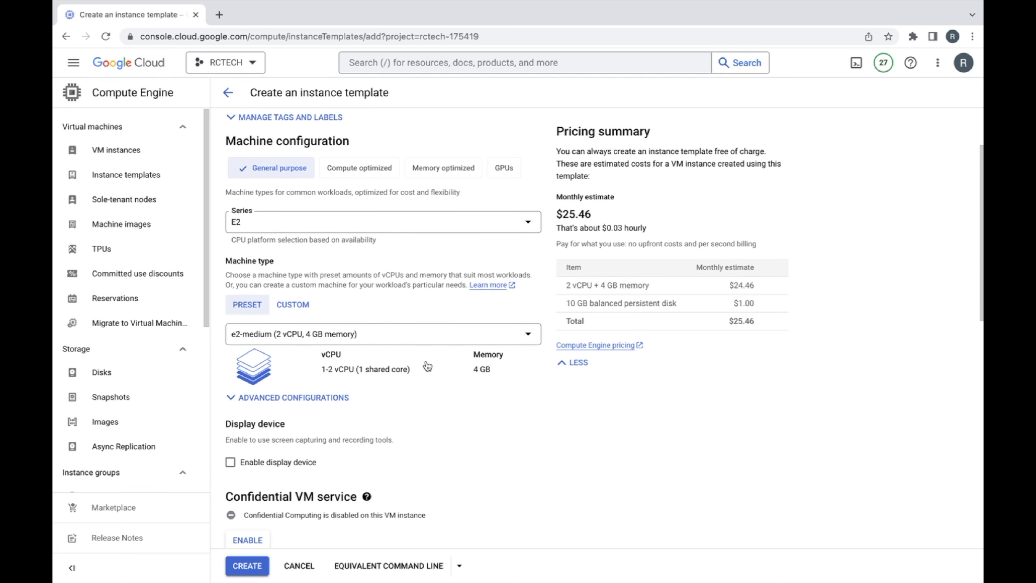
scroll(427, 366, down, 1)
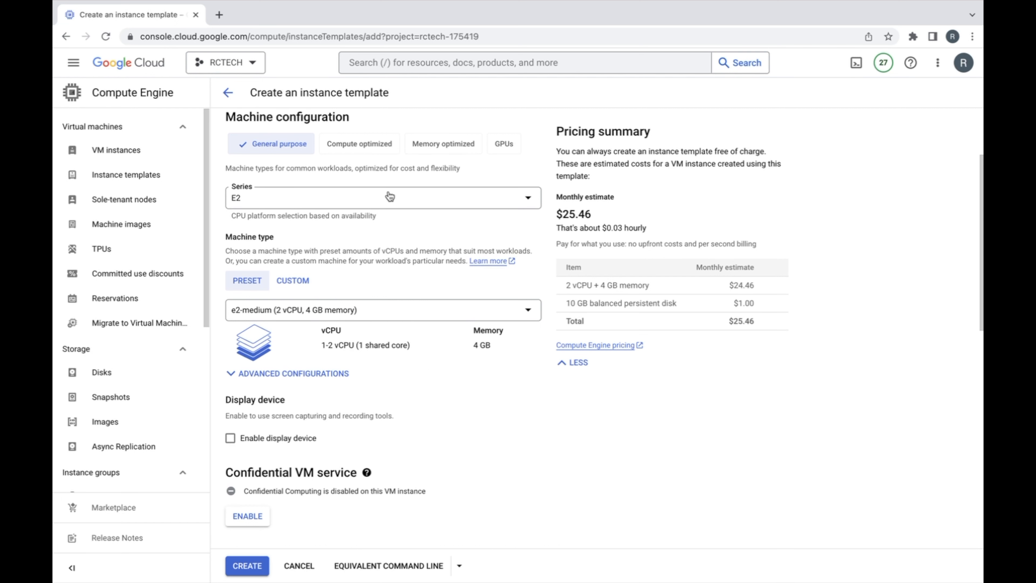
click(230, 373)
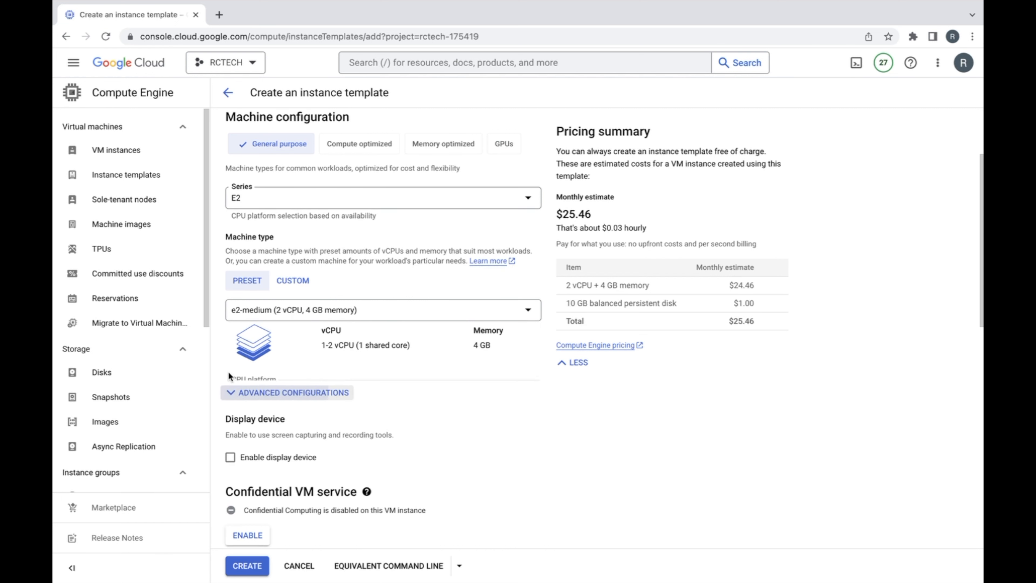
scroll(560, 420, down, 4)
scroll(561, 420, down, 1)
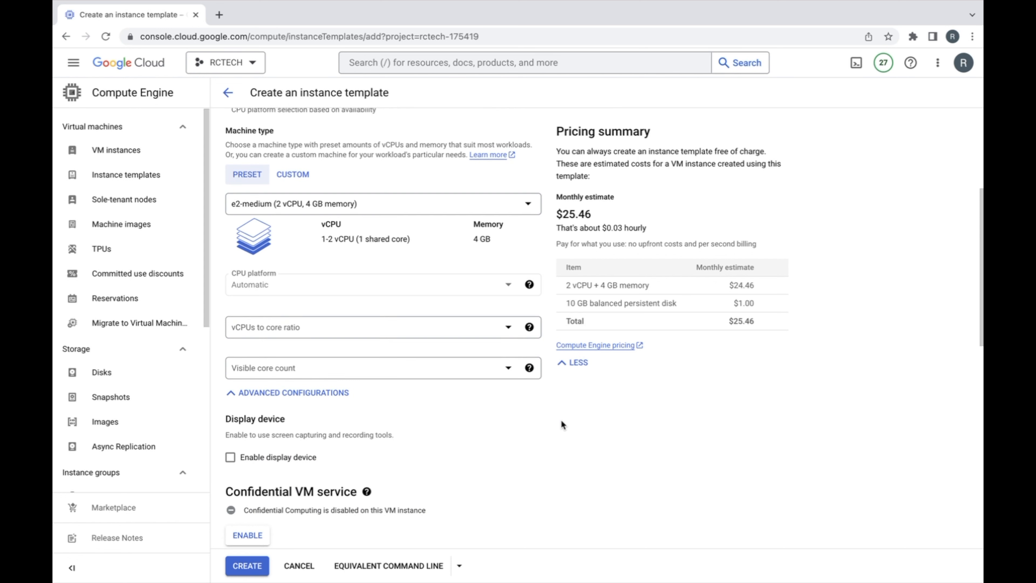
scroll(450, 431, down, 5)
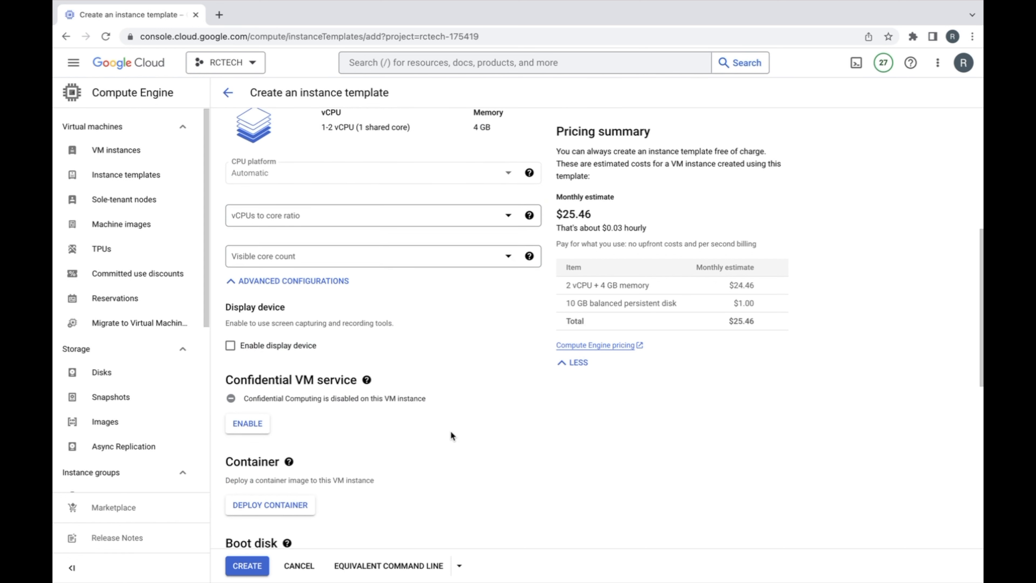
scroll(450, 431, down, 2)
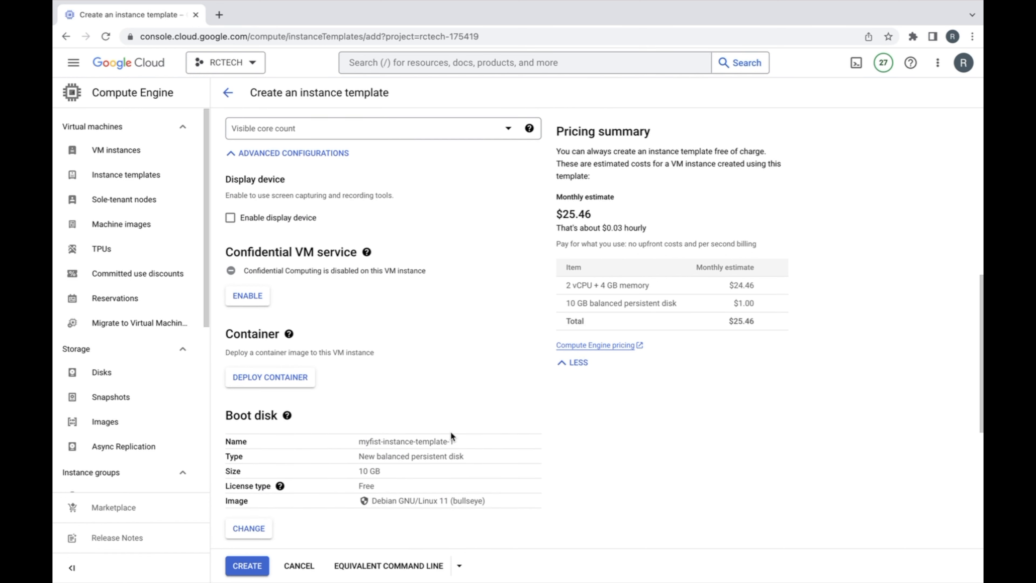
scroll(441, 408, down, 5)
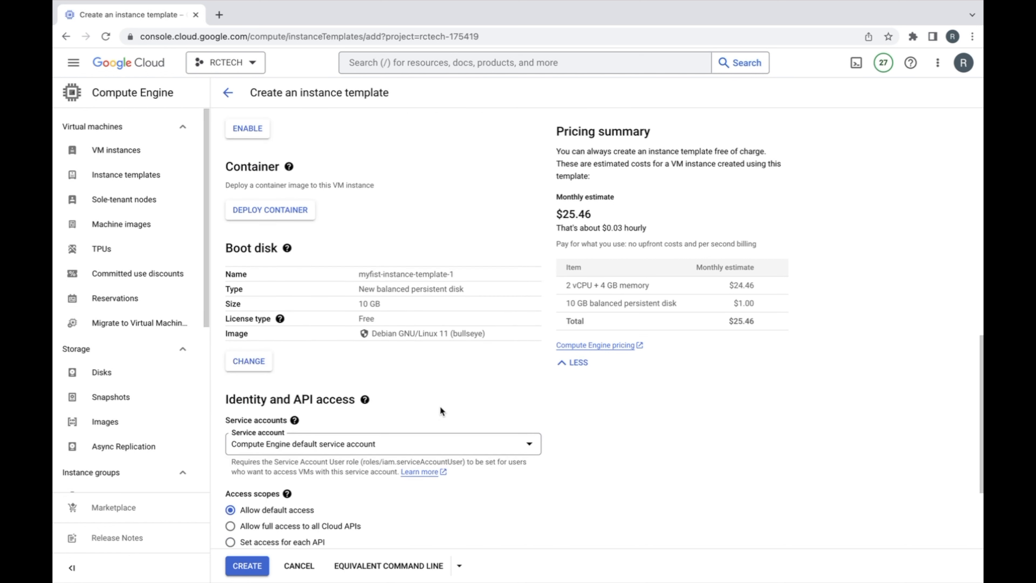
scroll(440, 408, down, 3)
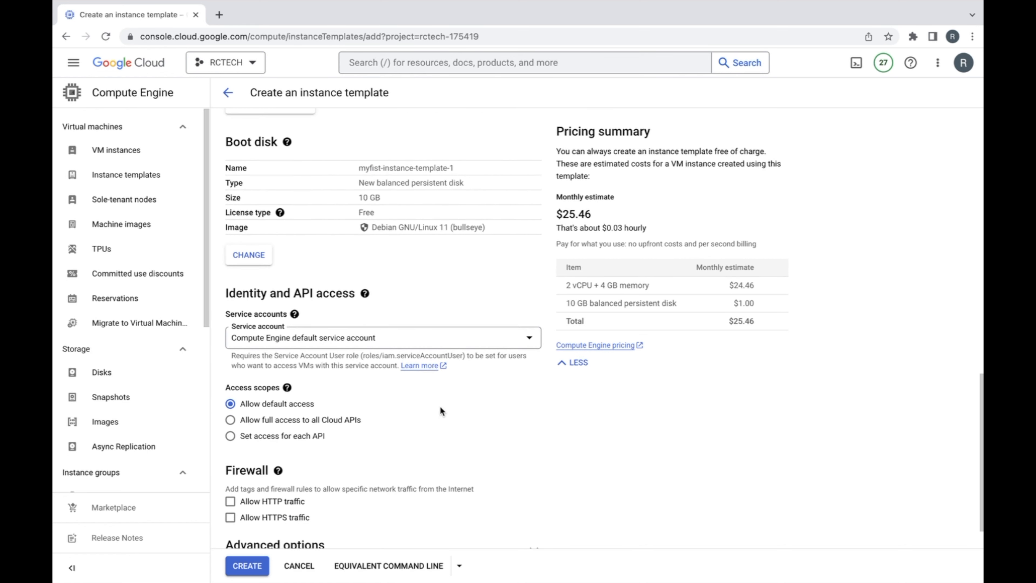
scroll(440, 411, down, 1)
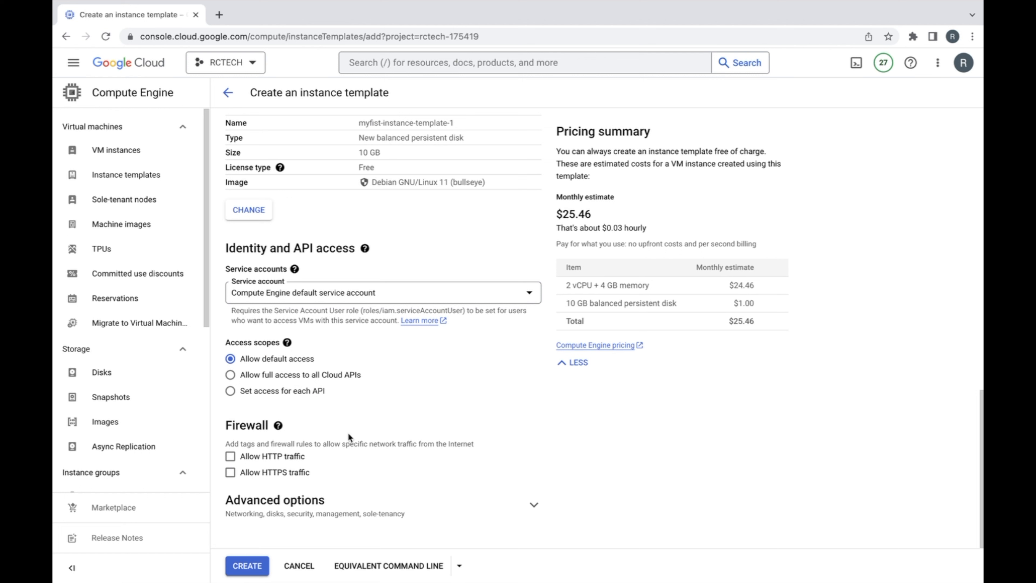
Allow HTTP traffic in the template's firewall settings and expand the advanced options
click(230, 456)
click(532, 509)
scroll(514, 422, down, 5)
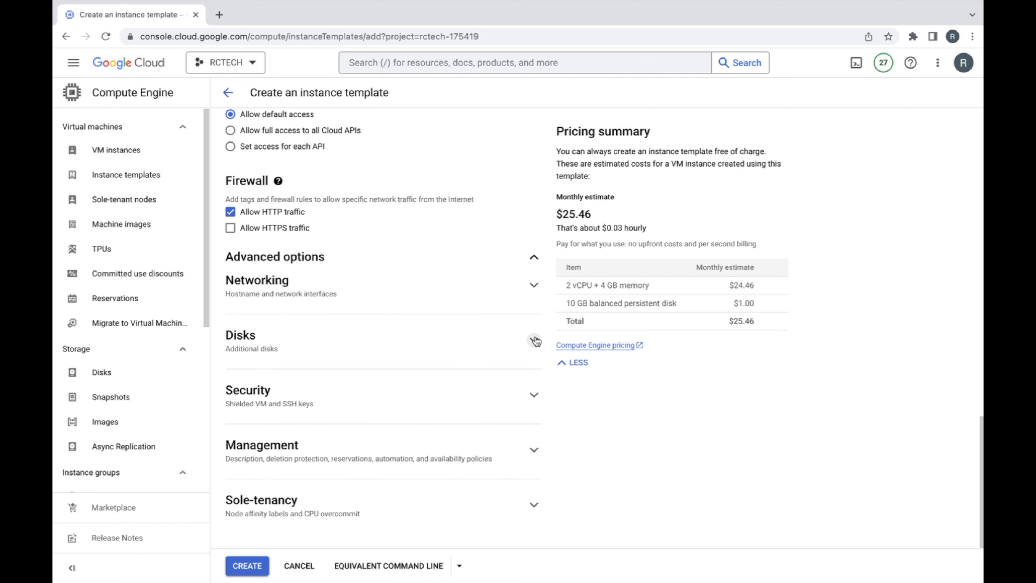
Examine the template's networking options, including network tags, hostname, the available network interface card types and network interfaces
click(534, 285)
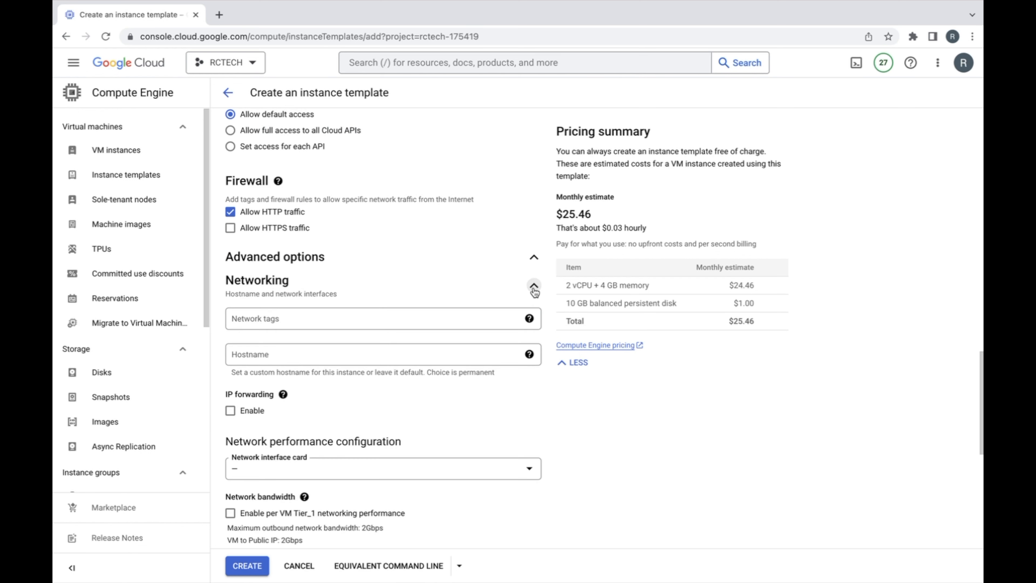
click(415, 322)
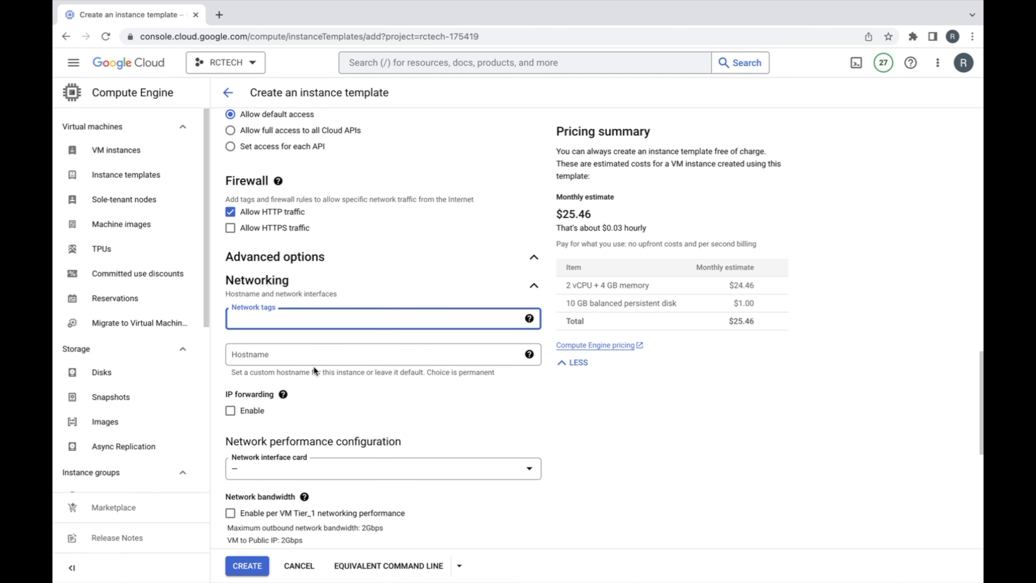
click(310, 354)
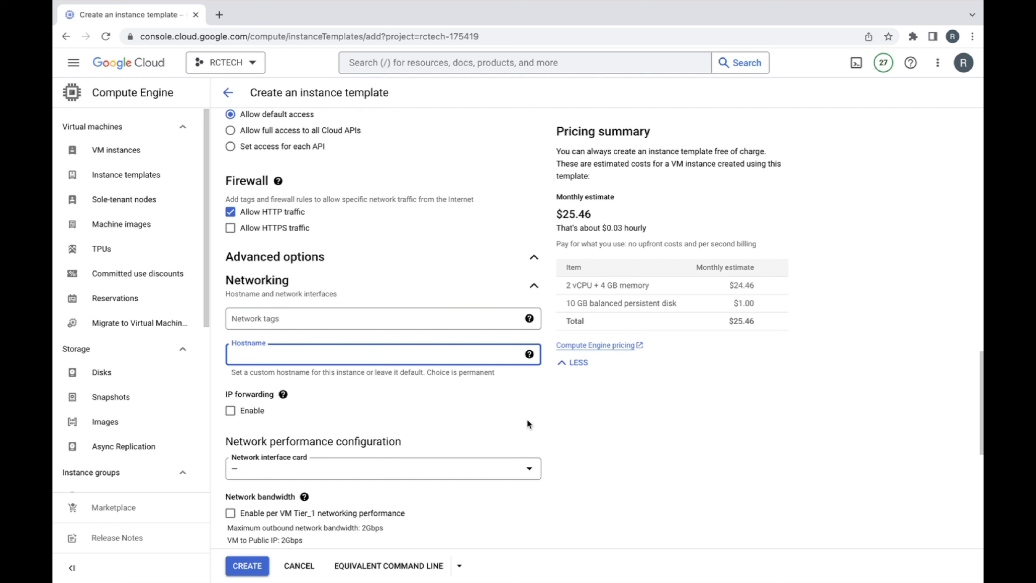
scroll(542, 427, down, 3)
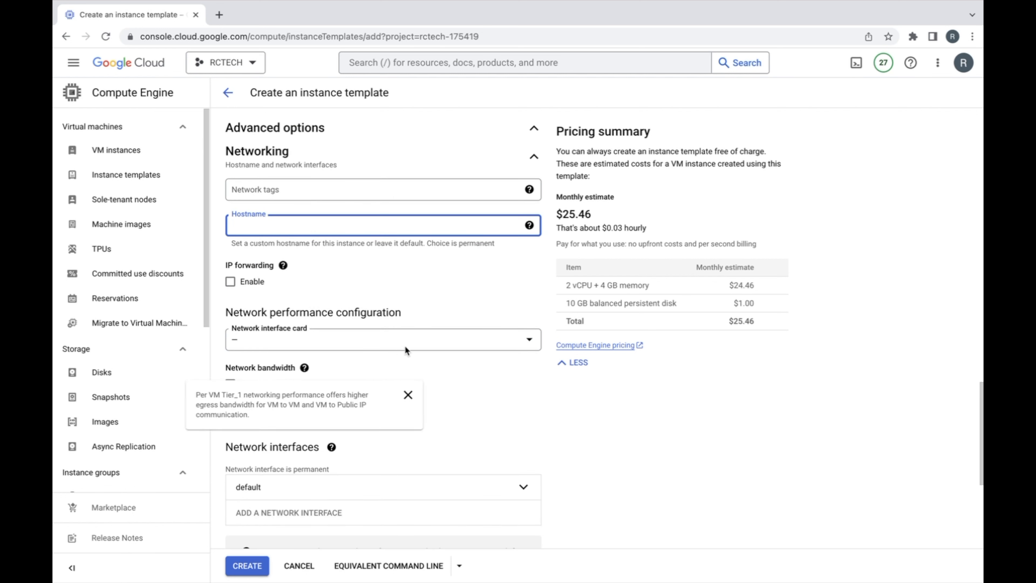
click(506, 342)
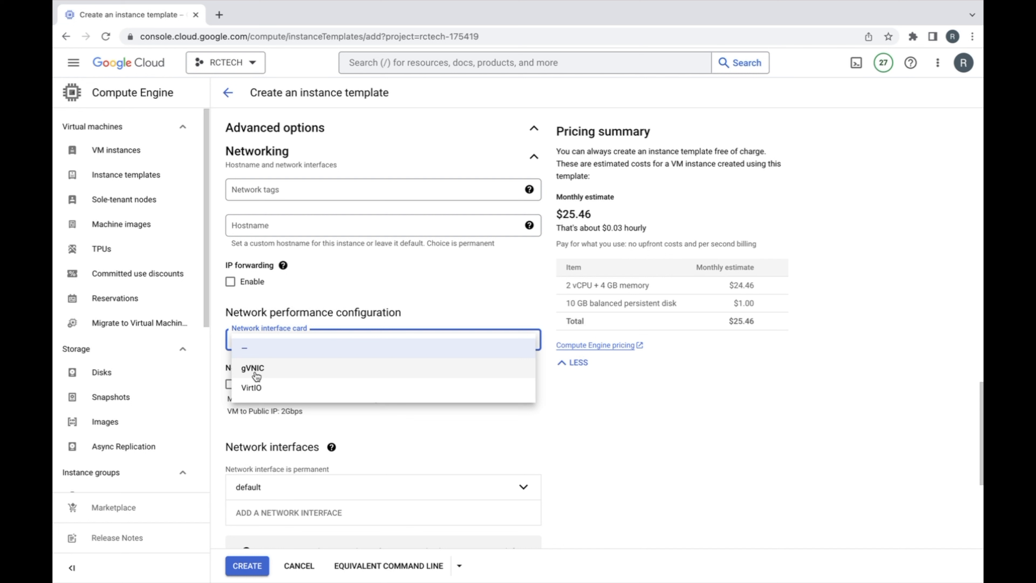
click(598, 431)
scroll(520, 410, down, 5)
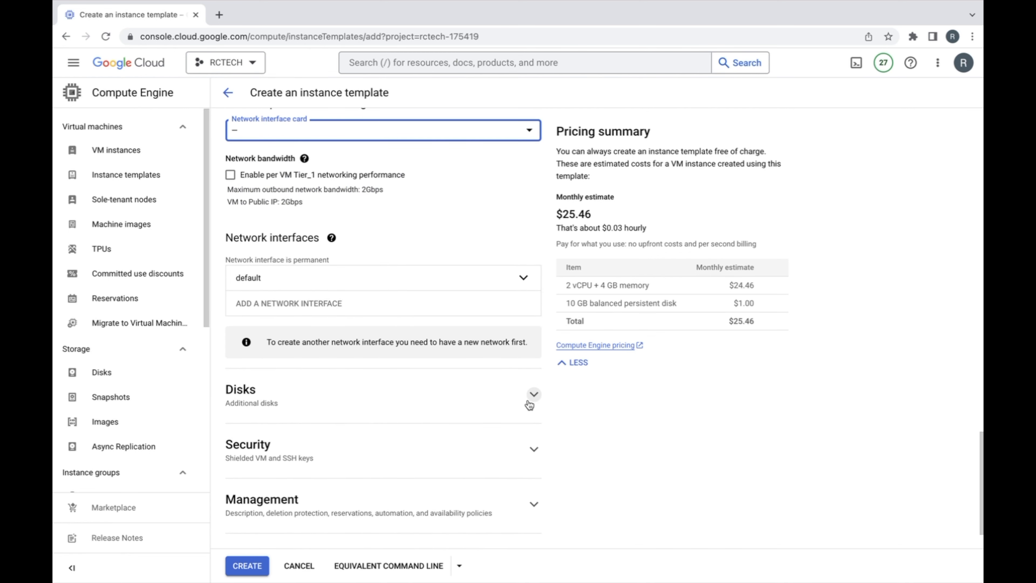
Examine the additional disk options and the security settings, including Shielded VM and the expanded VM access options
click(534, 394)
scroll(537, 402, down, 2)
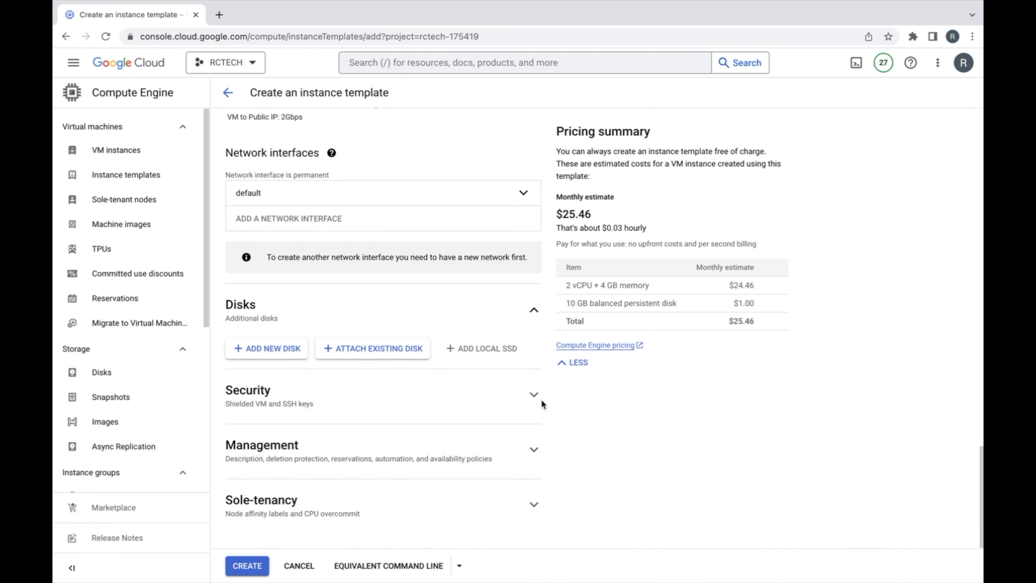
click(534, 394)
scroll(538, 402, down, 3)
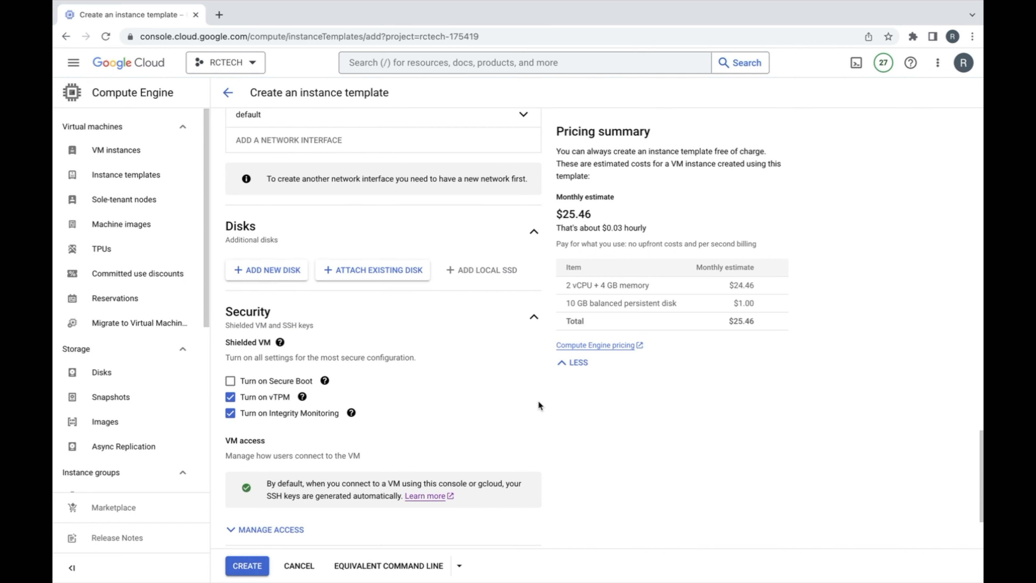
scroll(539, 400, down, 2)
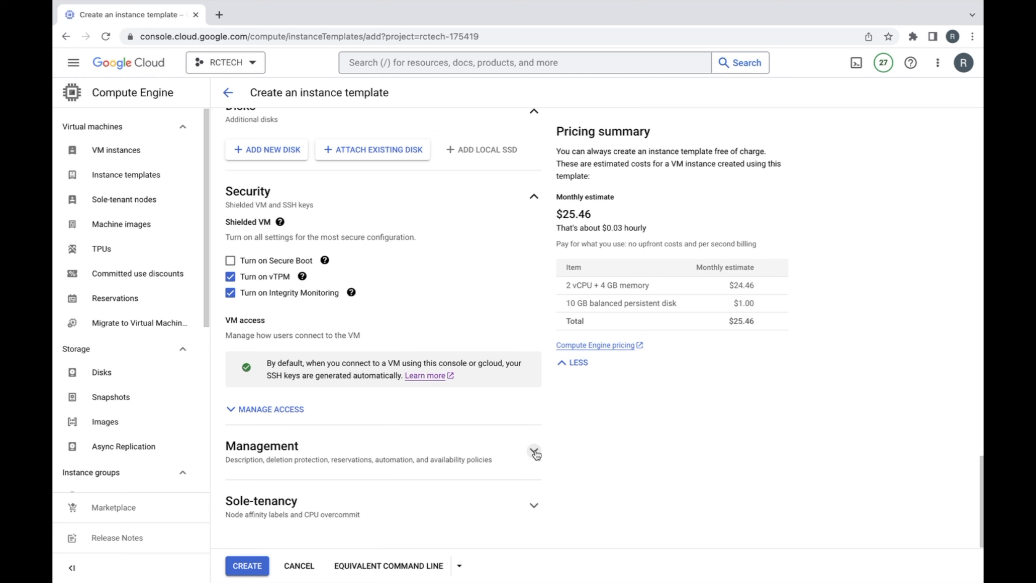
click(535, 451)
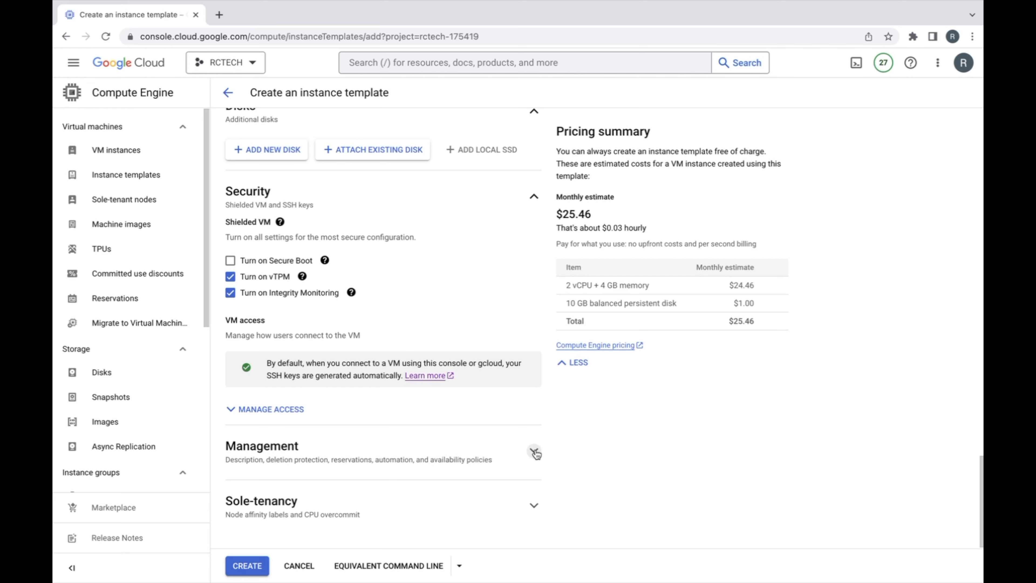
click(245, 410)
scroll(490, 395, down, 2)
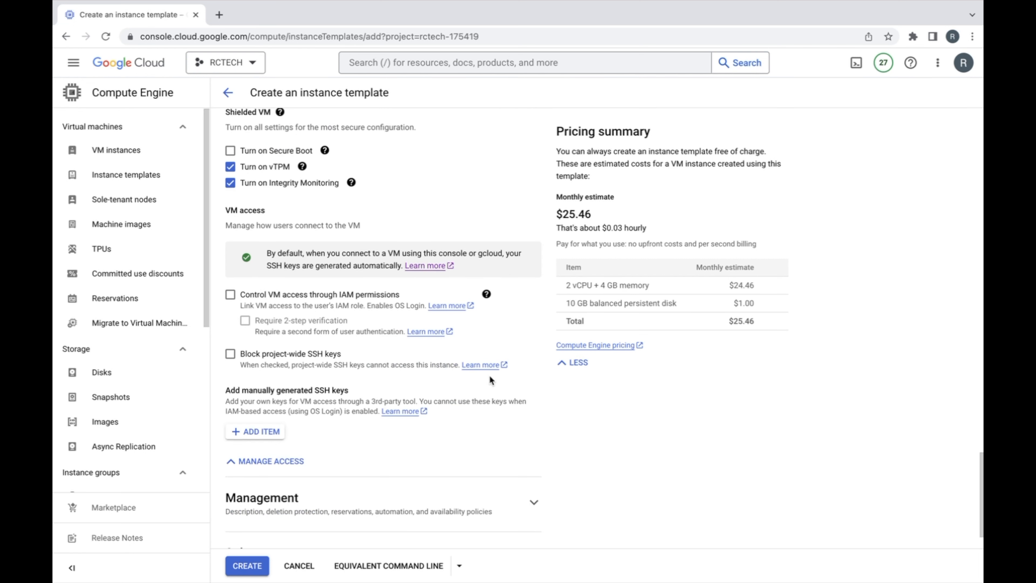
scroll(500, 378, down, 1)
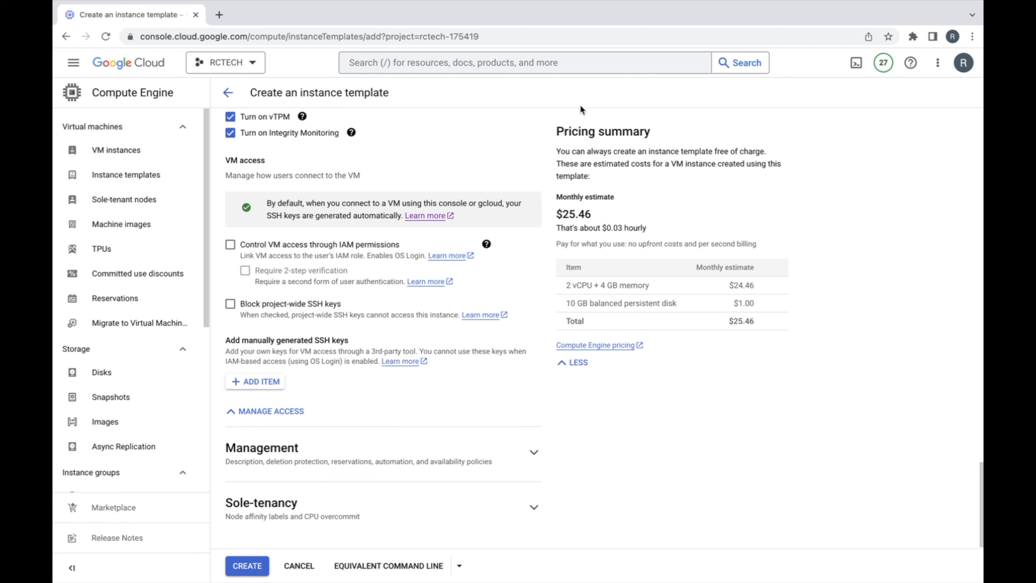
Add a bash startup script to the template that updates apt, installs apache2 and echoes "Hello world from $(hostname) $(hostname -I)" into /var/www/html/index.html
click(533, 452)
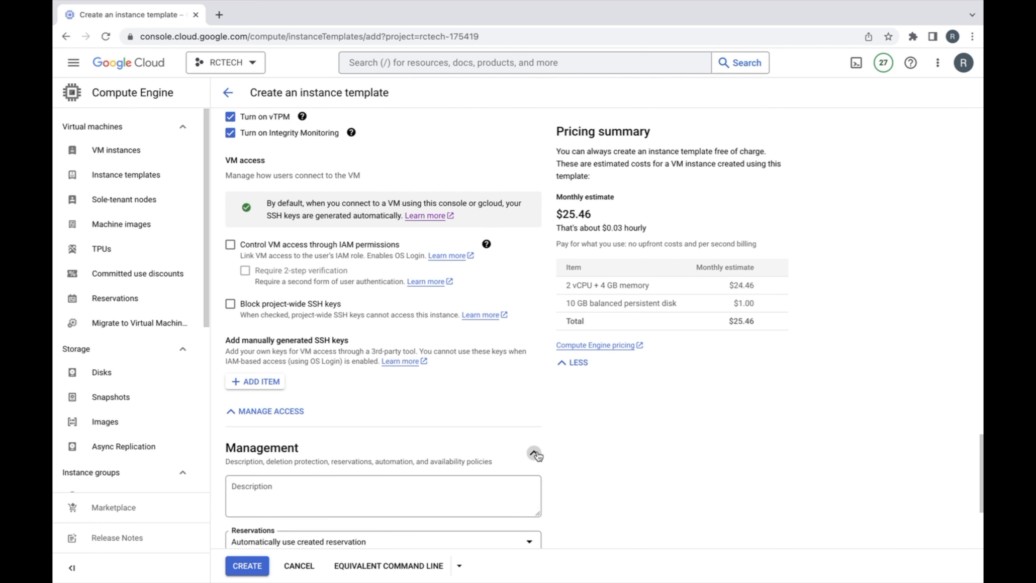
scroll(585, 439, down, 4)
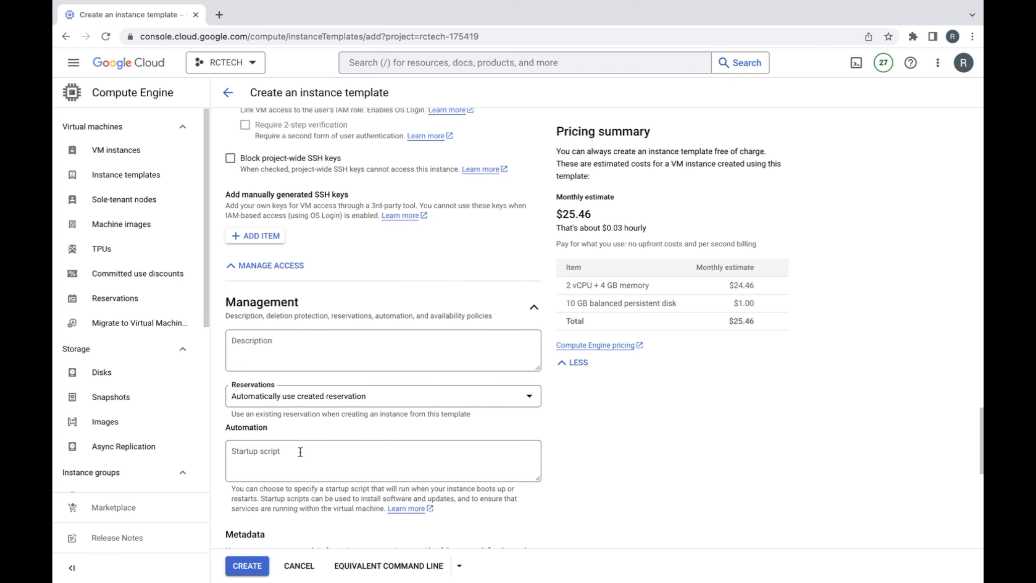
click(301, 452)
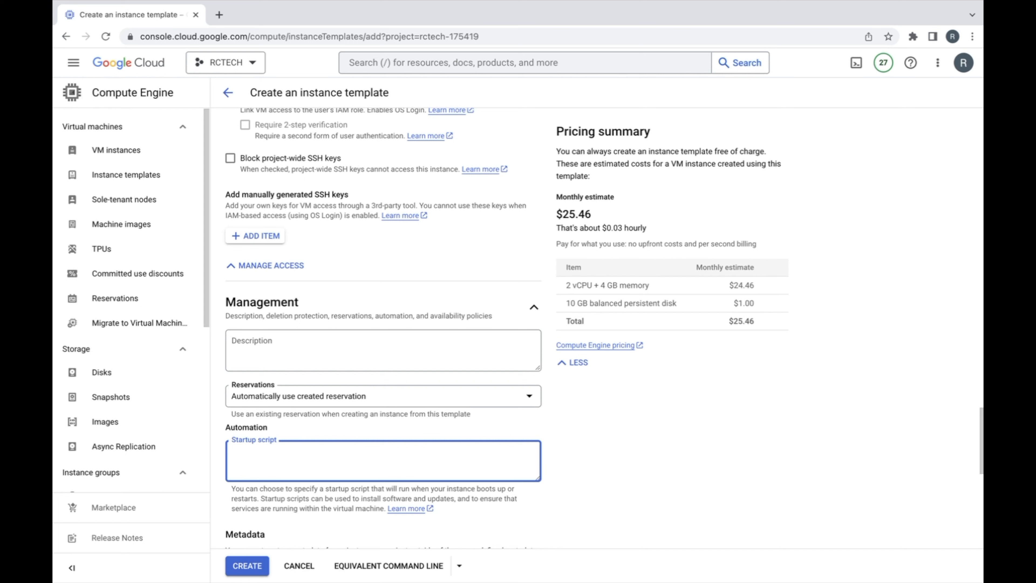
key(super+Tab)
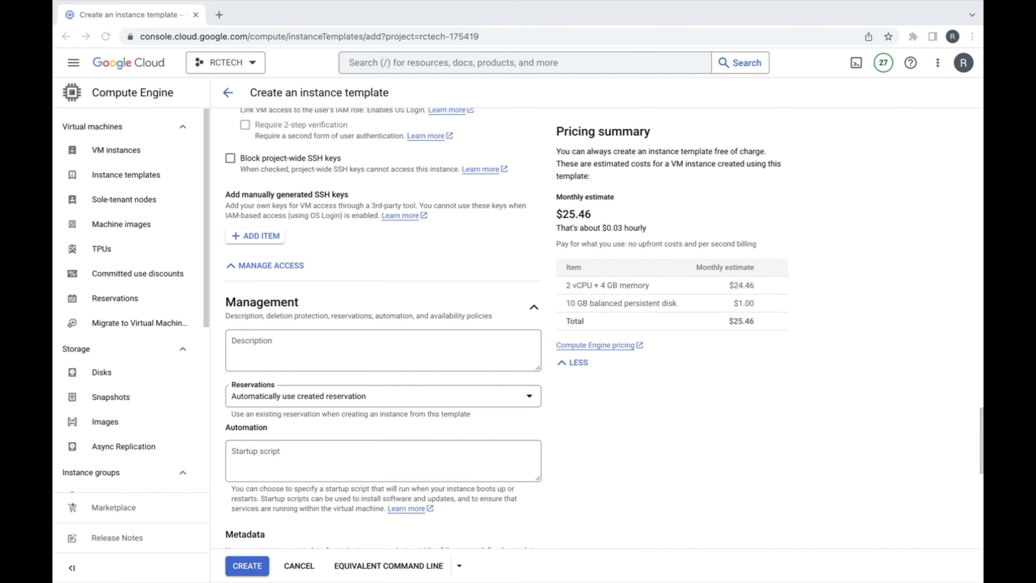
click(349, 472)
text(apt -y install apache2 echo "Hello world from $(hostname) $(hostname -I)" > /var/www/html/index.html)
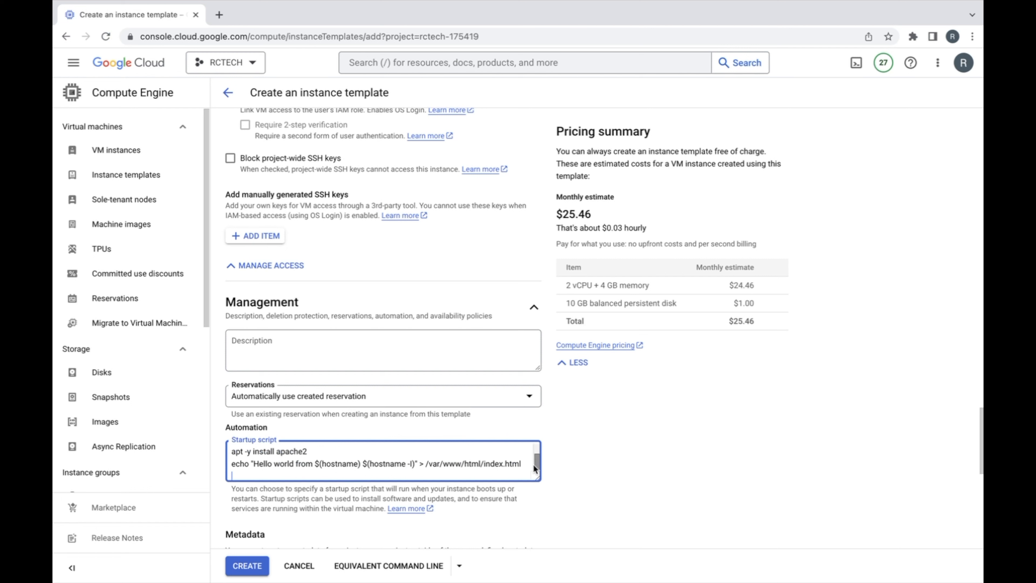
drag(534, 474, 538, 503)
drag(273, 462, 213, 459)
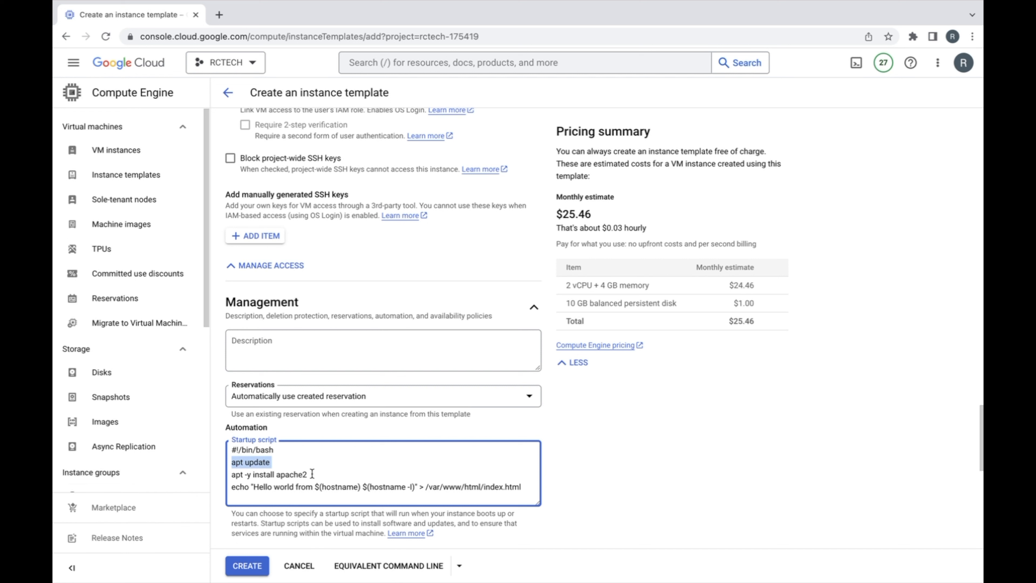
double_click(282, 487)
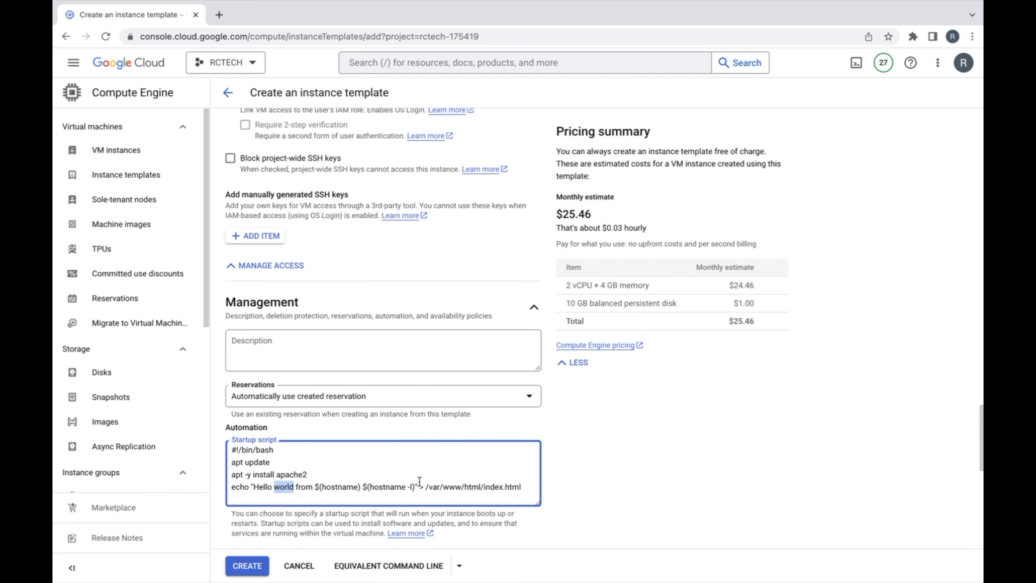
Check the template's metadata and availability policies and create the instance template
scroll(591, 481, down, 7)
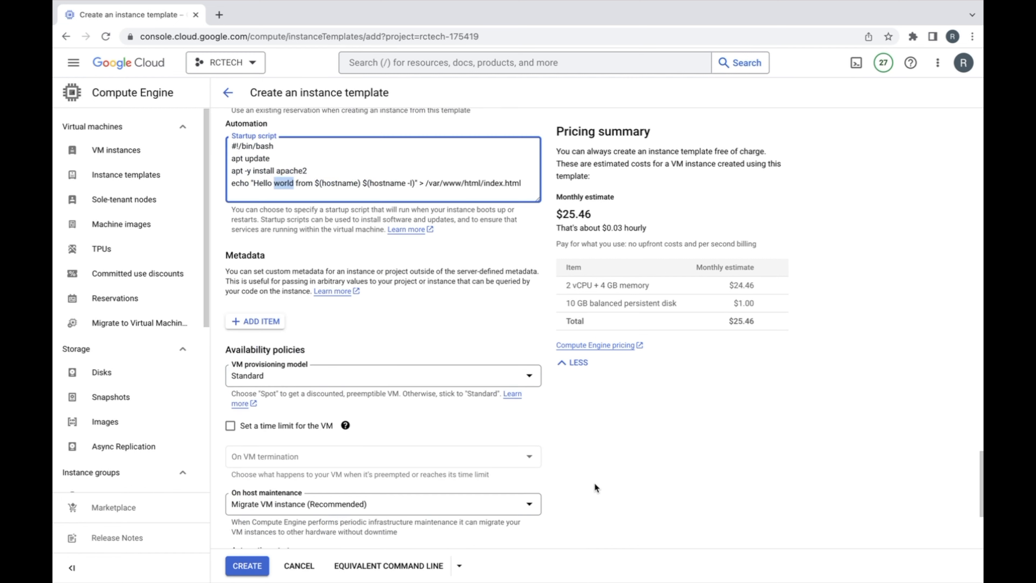
scroll(594, 483, down, 2)
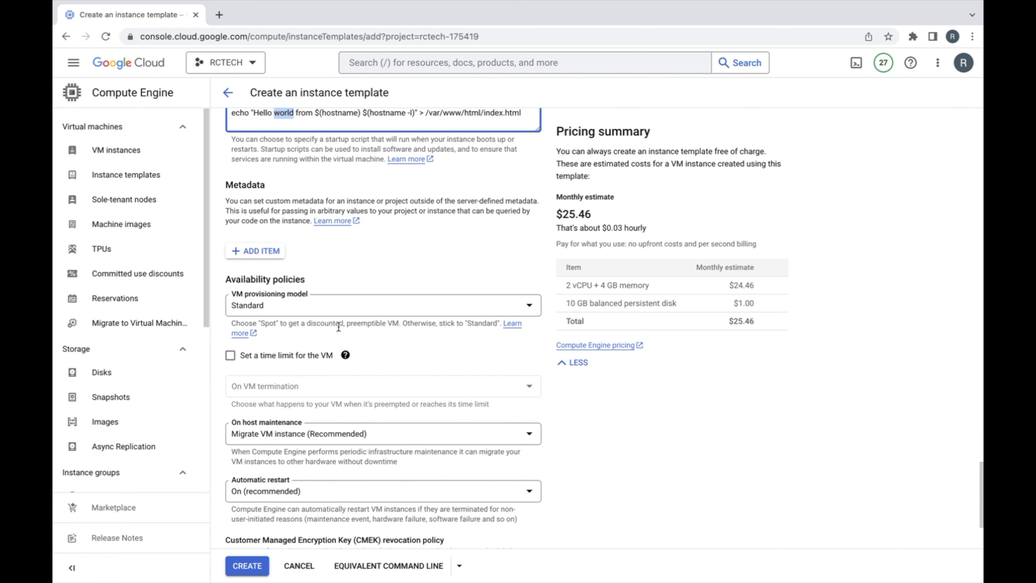
scroll(444, 376, down, 3)
scroll(499, 444, down, 1)
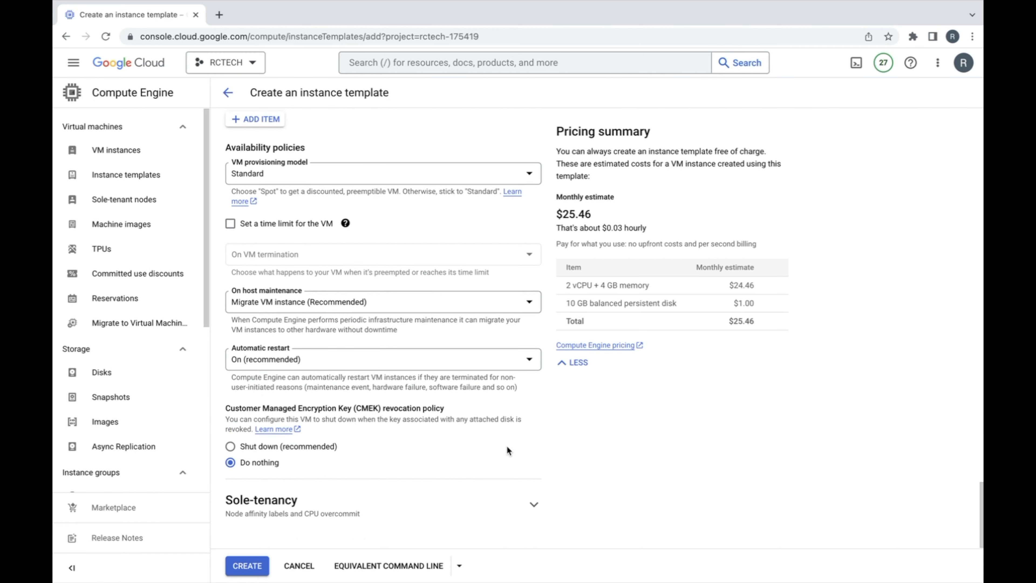
click(254, 564)
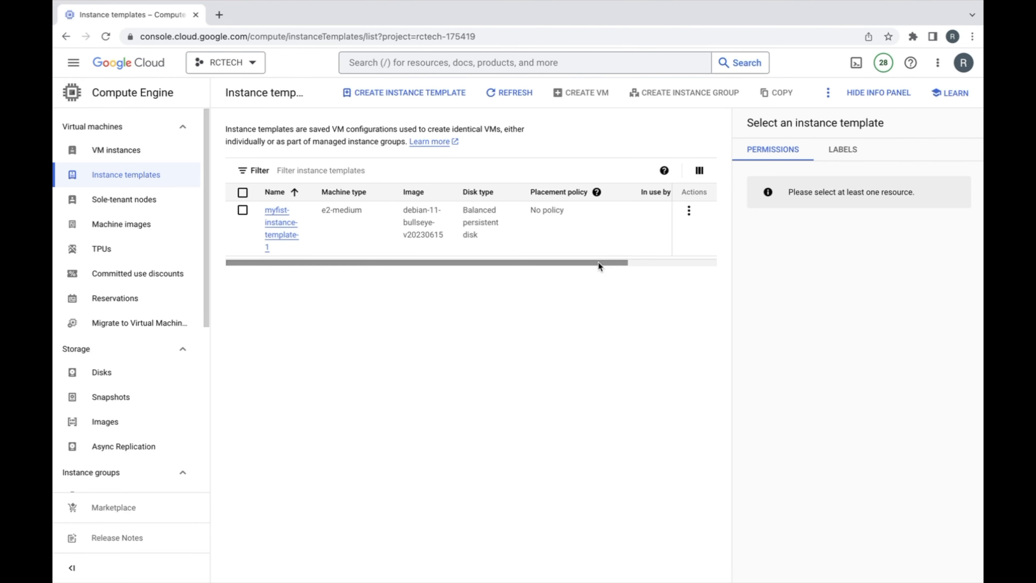
Start creating a VM from the instance template myfist-instance-template-1
drag(598, 263, 324, 296)
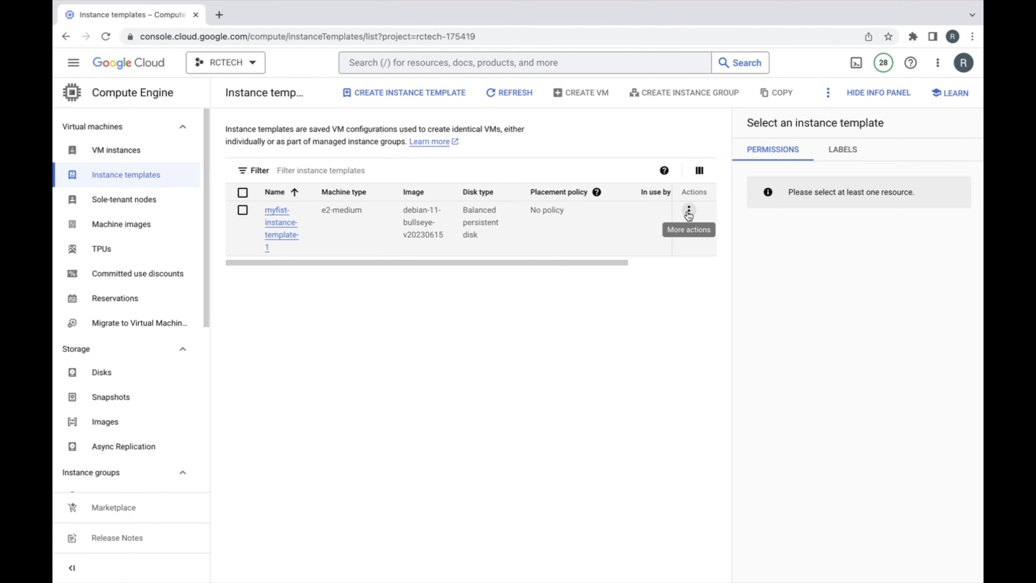
click(689, 211)
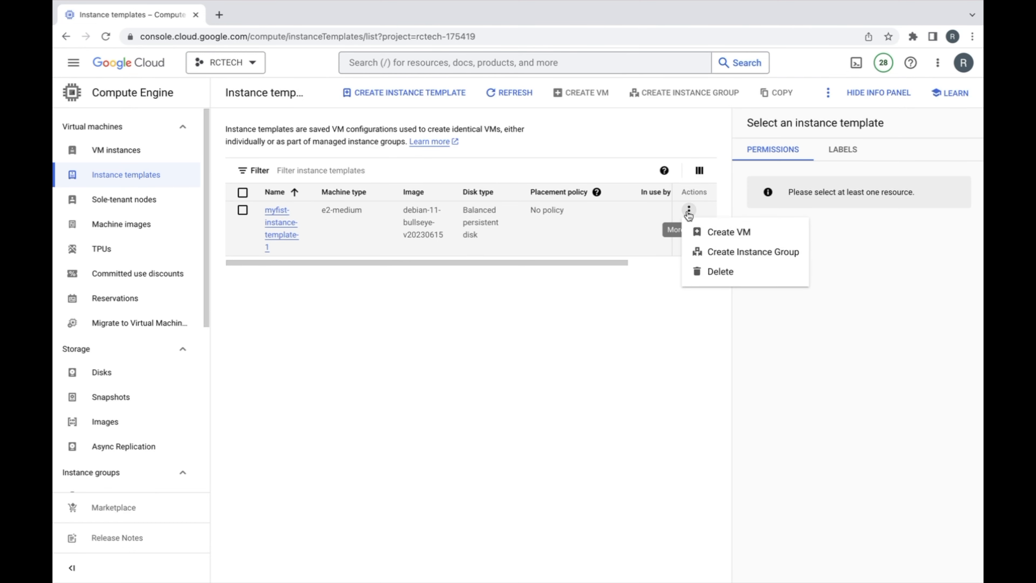
click(706, 239)
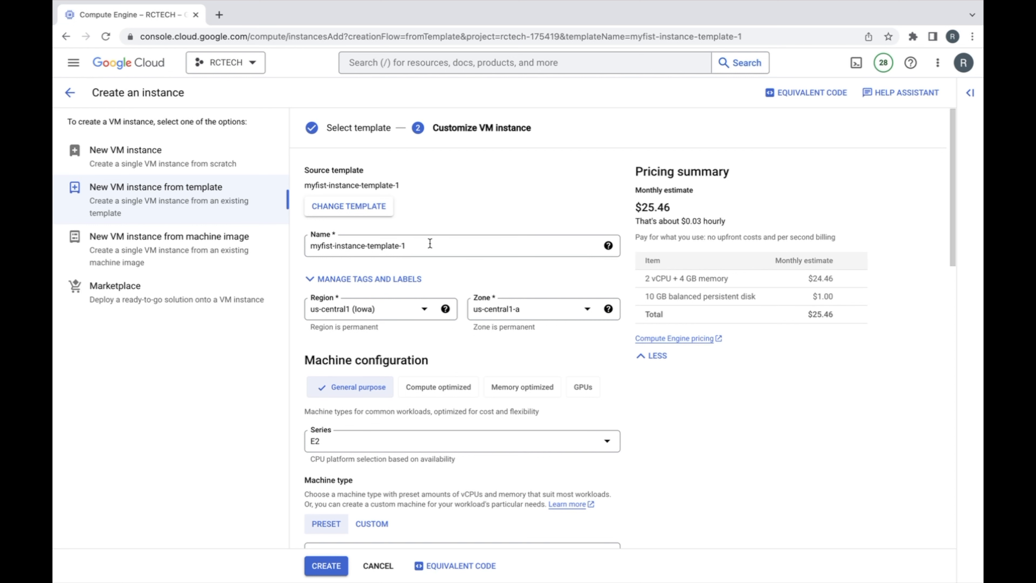
Name the new VM instance myfirst-instance-1
scroll(547, 283, down, 1)
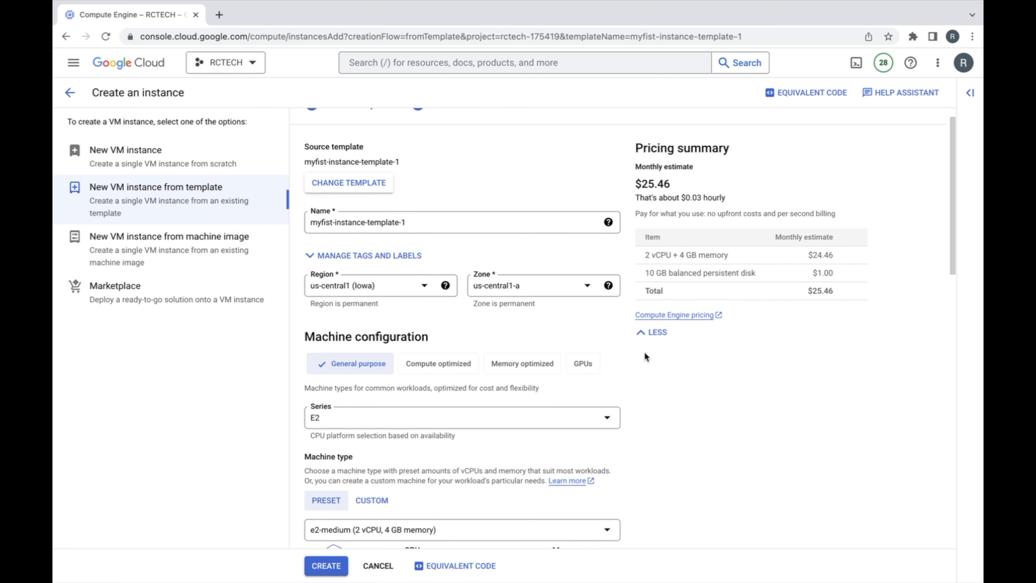
scroll(644, 354, down, 3)
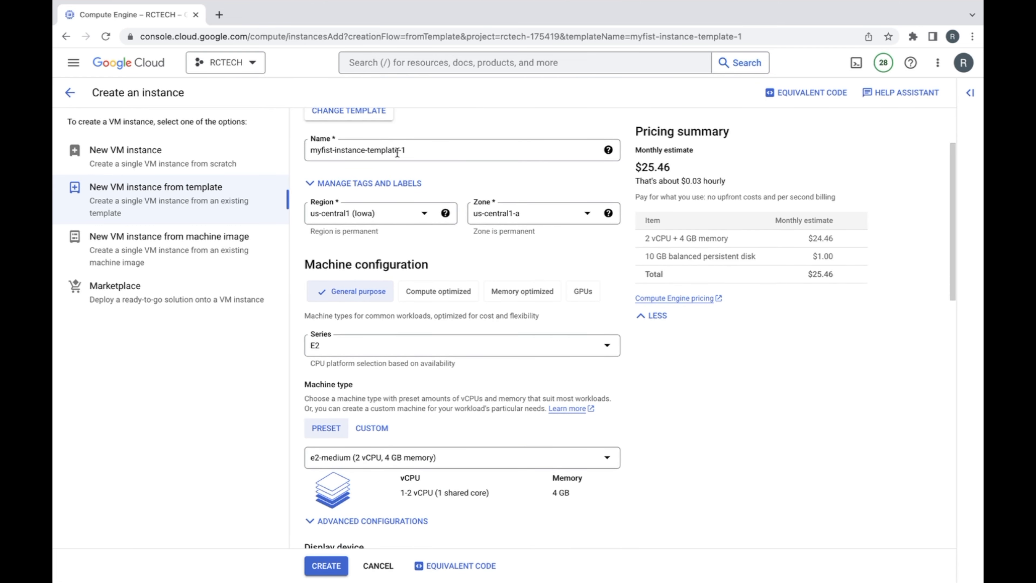
scroll(455, 351, up, 2)
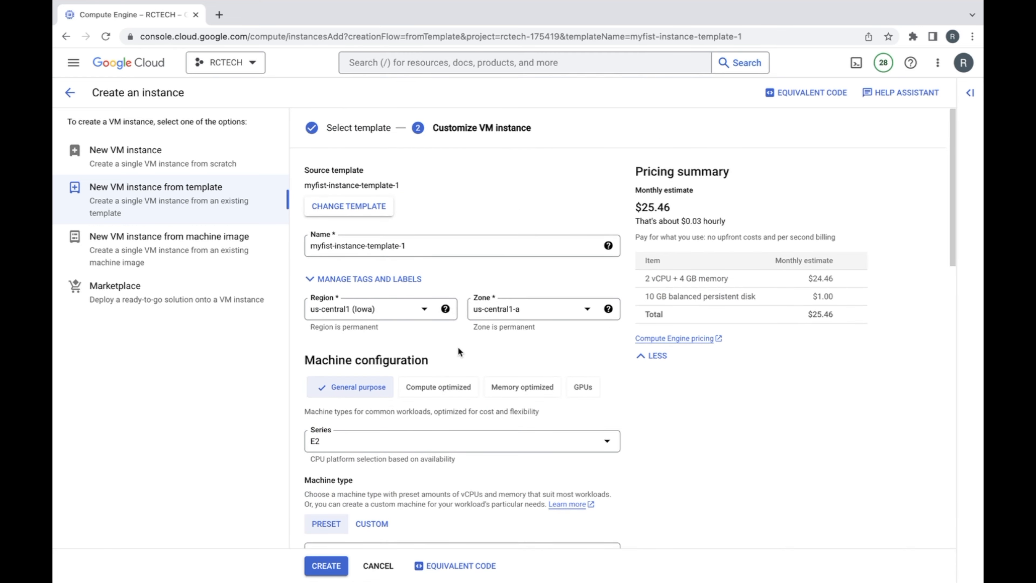
scroll(658, 444, down, 10)
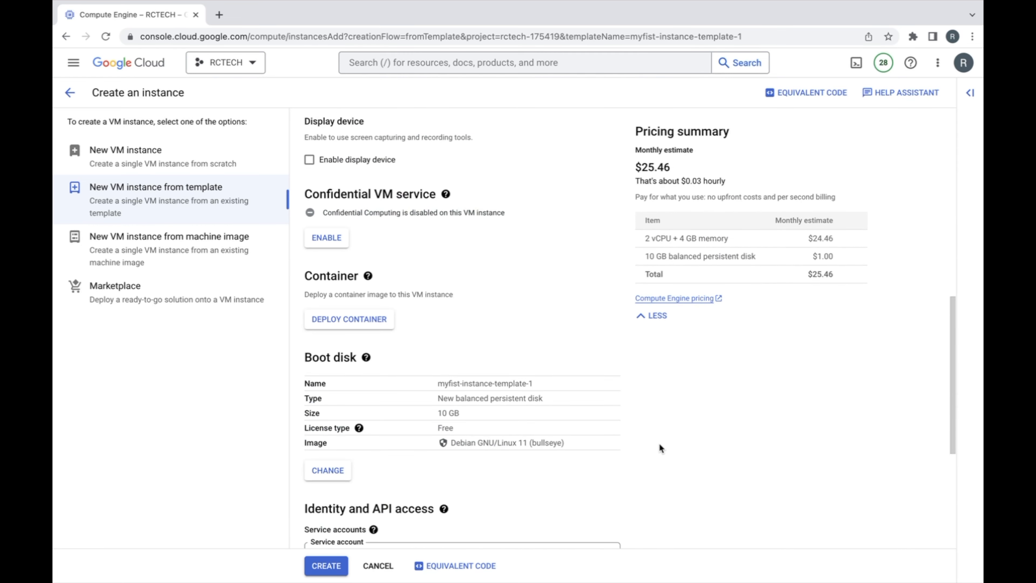
scroll(652, 441, up, 10)
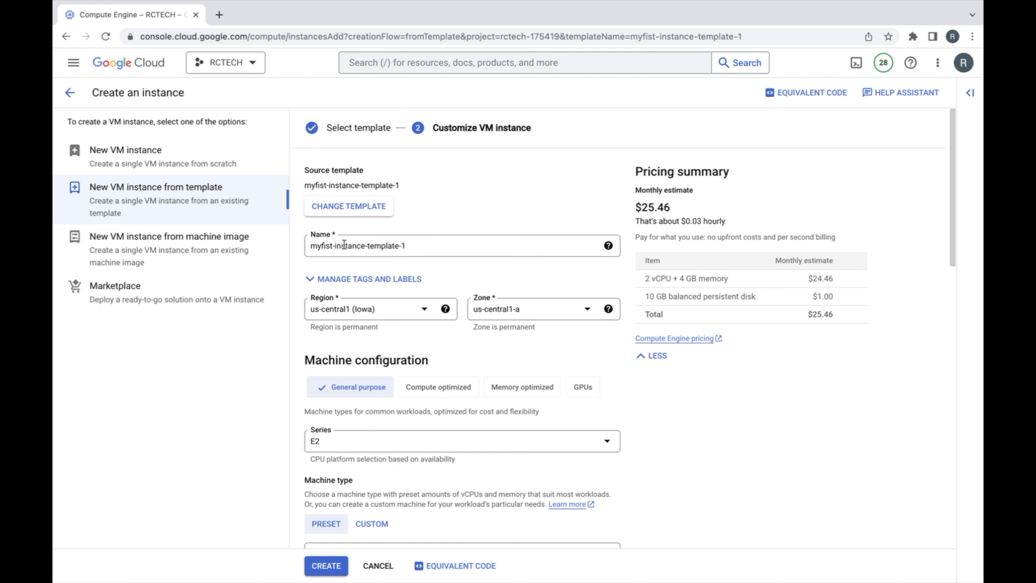
click(326, 246)
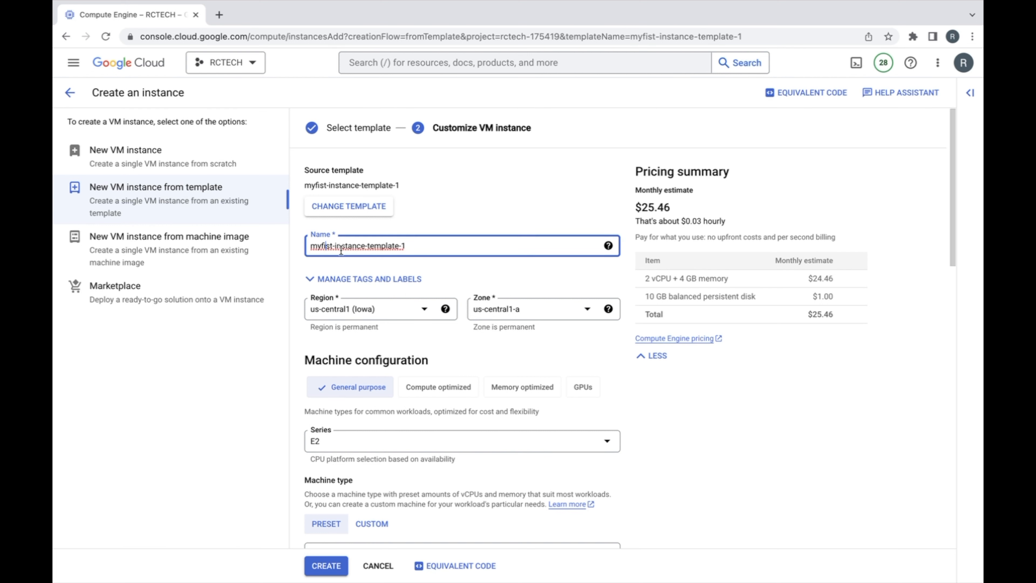
text(r)
drag(370, 245, 504, 255)
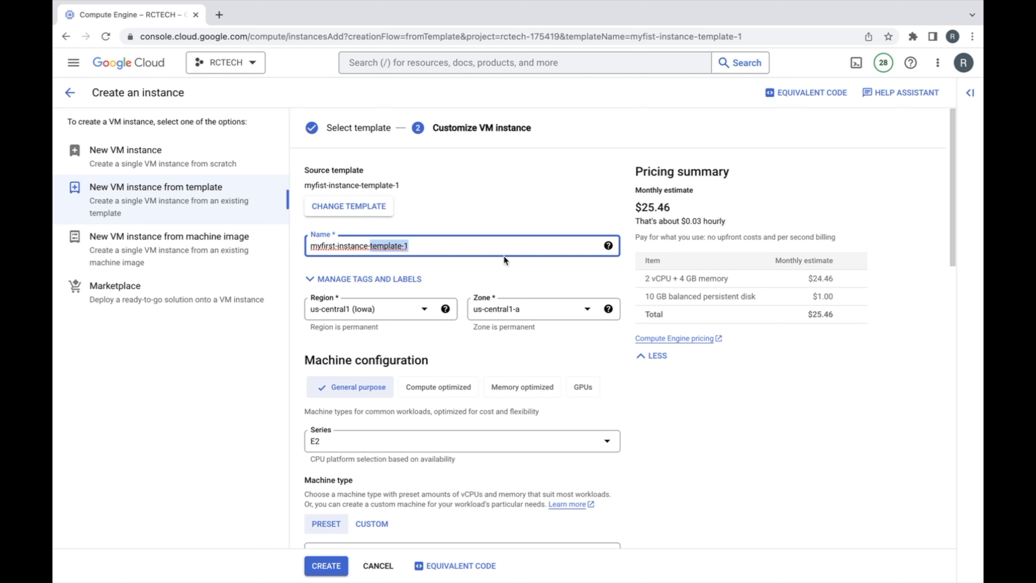
text(1)
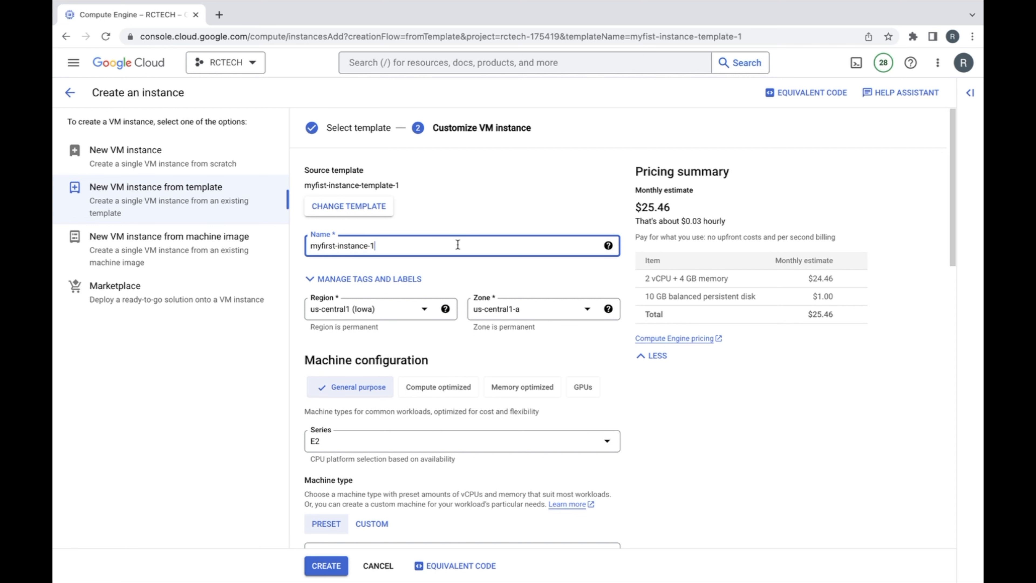
Review the VM's settings inherited from the template, including machine type, advanced CPU options, boot disk, service account, access scopes and firewall
scroll(659, 417, down, 2)
scroll(658, 413, down, 5)
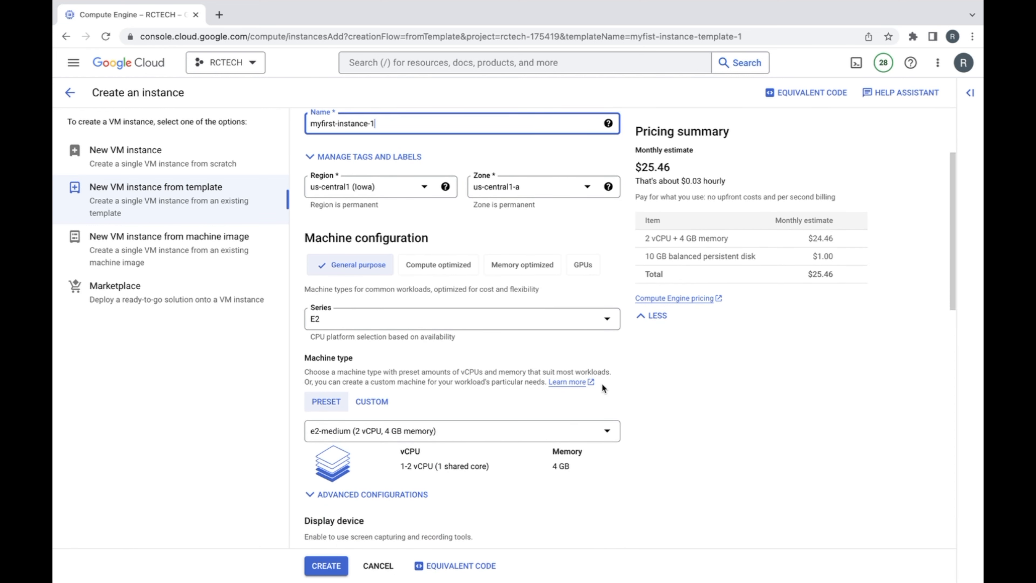
scroll(611, 395, down, 7)
scroll(611, 400, down, 7)
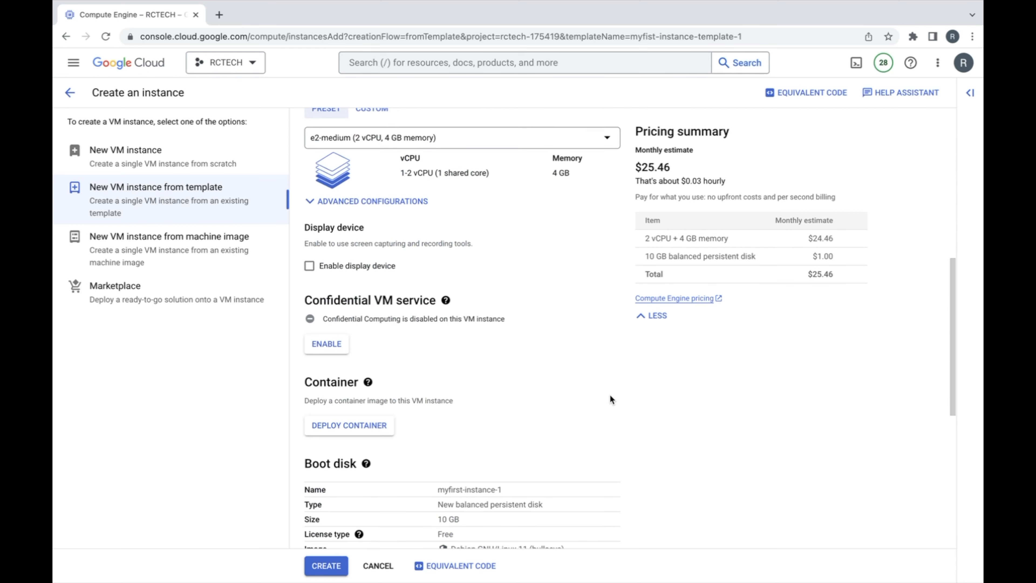
click(310, 201)
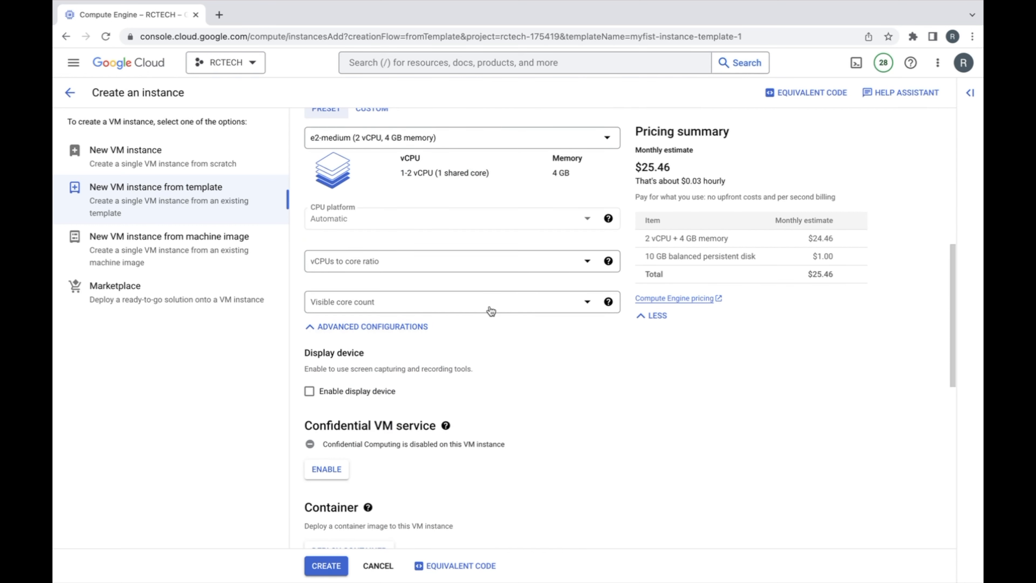
scroll(566, 365, down, 1)
scroll(565, 361, down, 20)
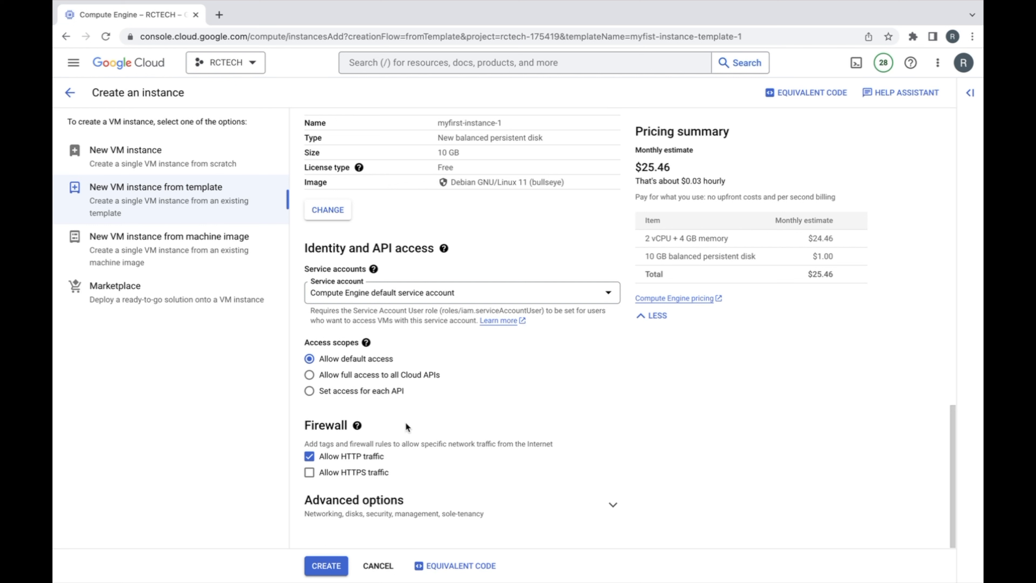
Check the inherited startup script in the VM's advanced management options and create the instance
click(614, 506)
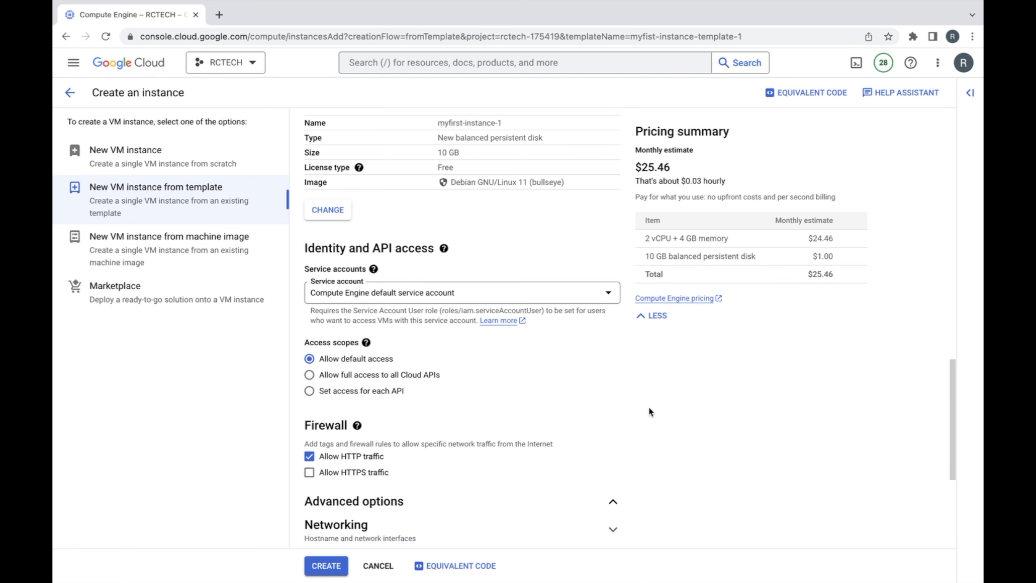
scroll(650, 406, down, 5)
scroll(650, 409, down, 1)
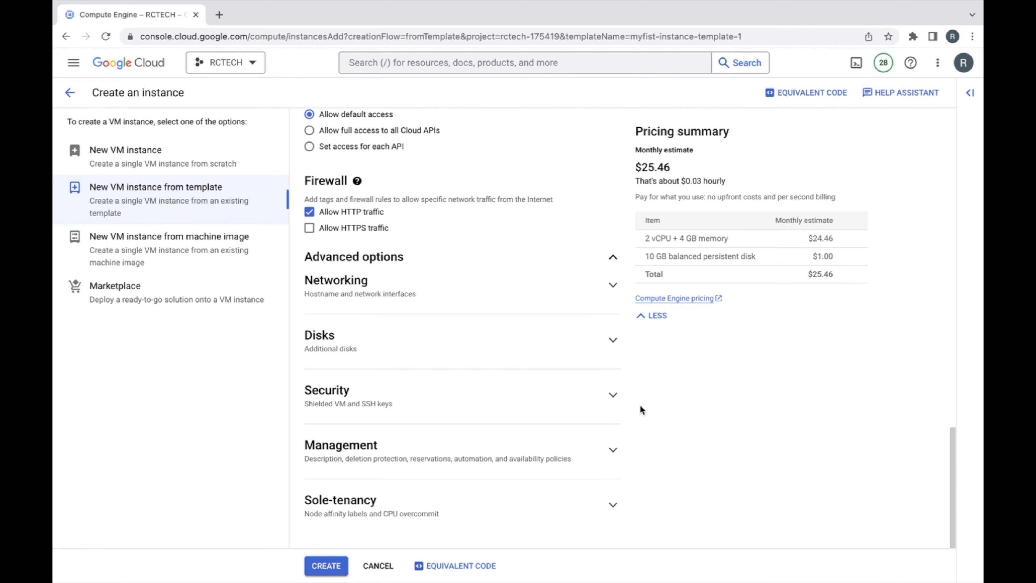
click(610, 455)
scroll(679, 420, down, 6)
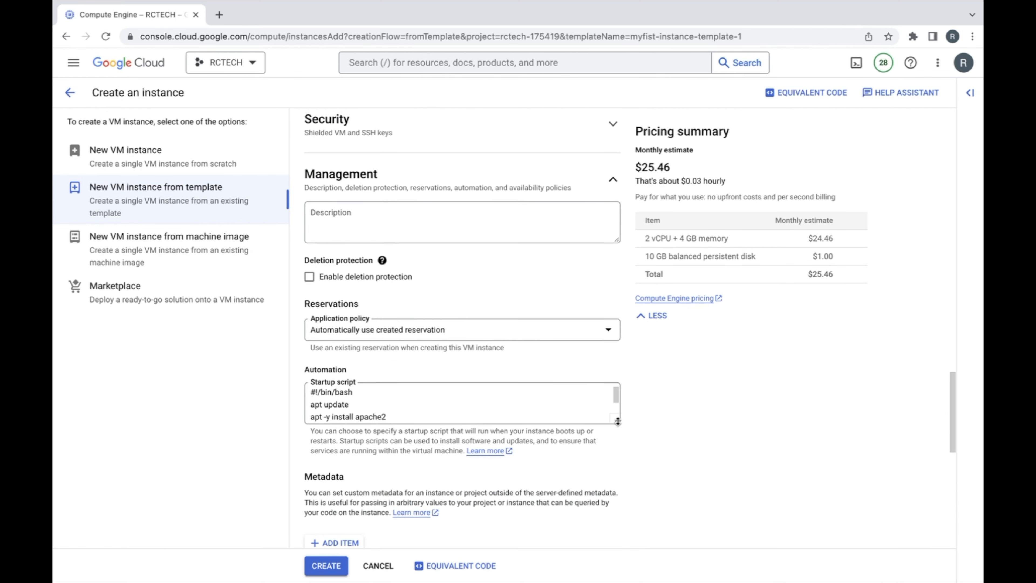
drag(618, 420, 635, 488)
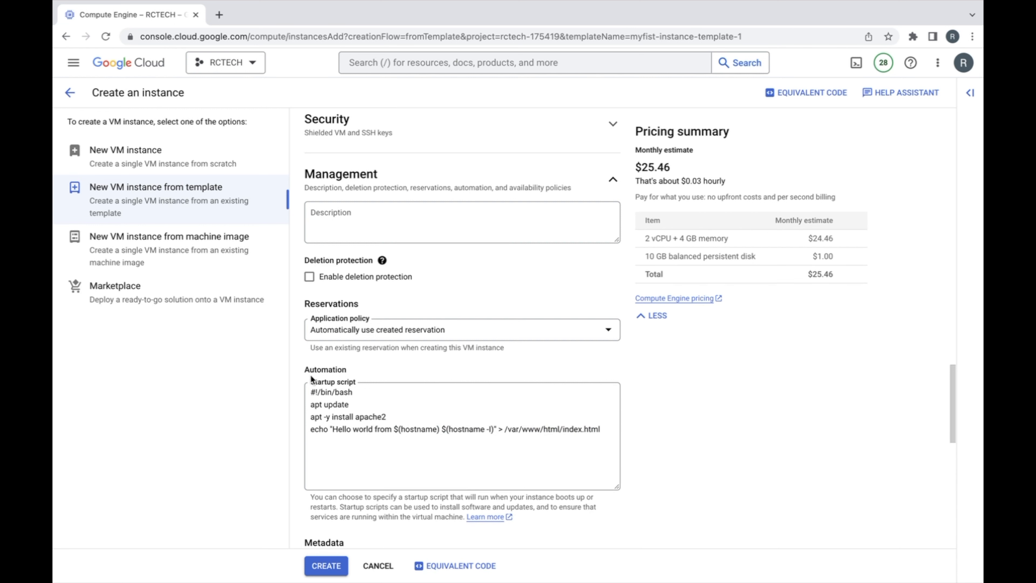
click(337, 568)
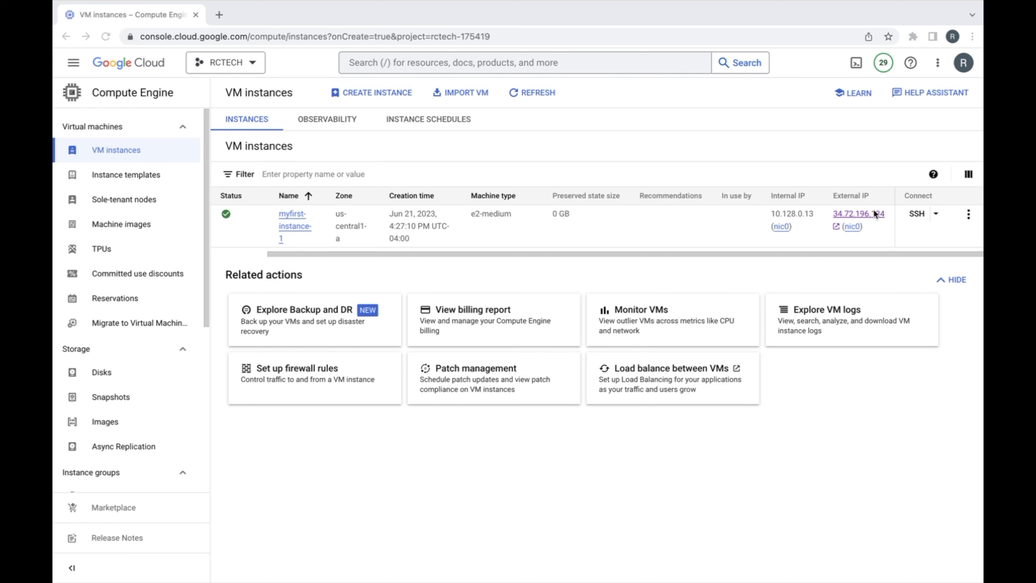
Open the new VM's external IP address to check its served web page, and return to the VM instances list
click(836, 227)
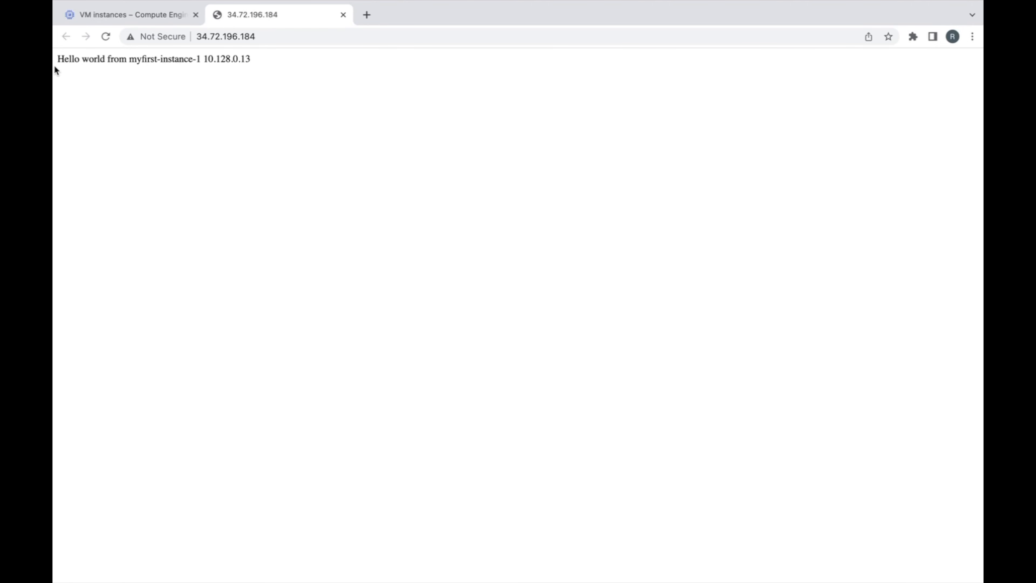
drag(55, 60, 285, 57)
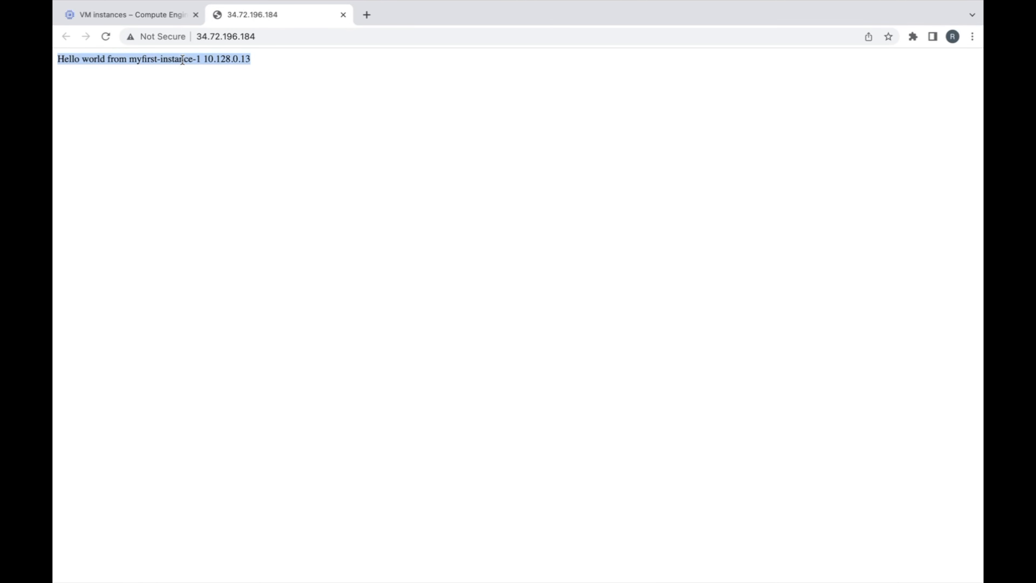
click(162, 16)
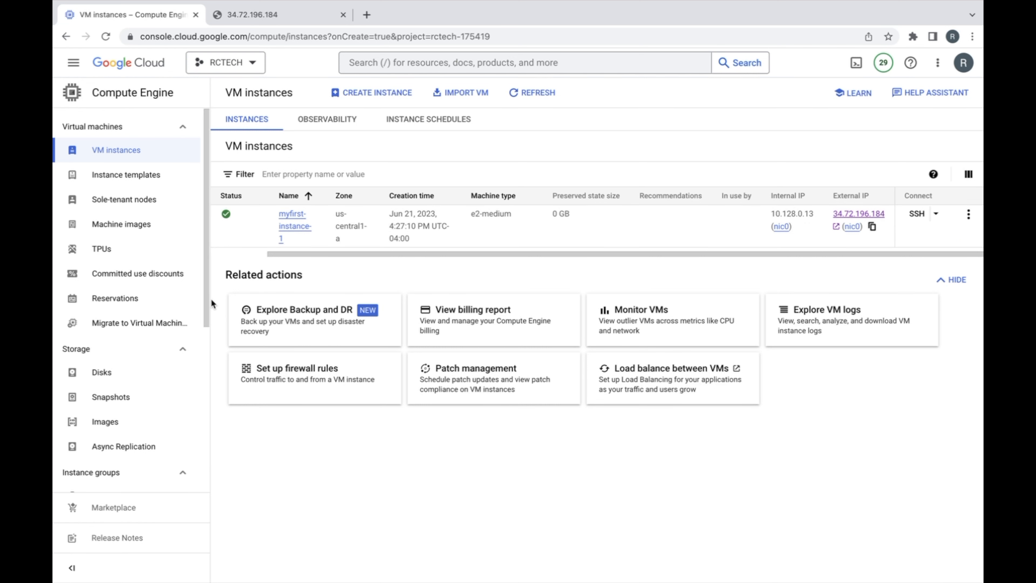
Open the Instance groups page in Compute Engine and start creating an instance group
scroll(205, 311, down, 1)
drag(205, 310, 193, 410)
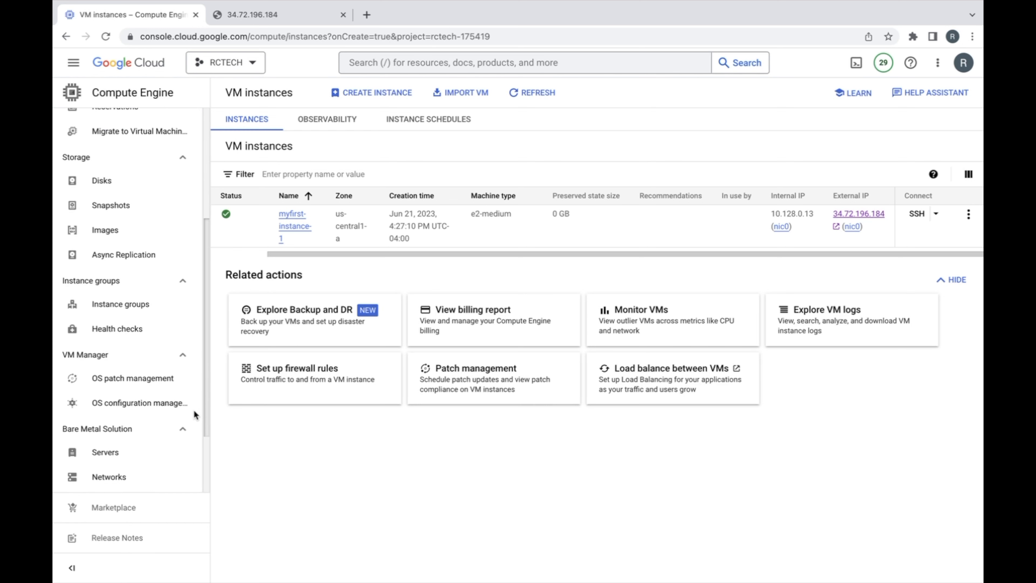
click(125, 298)
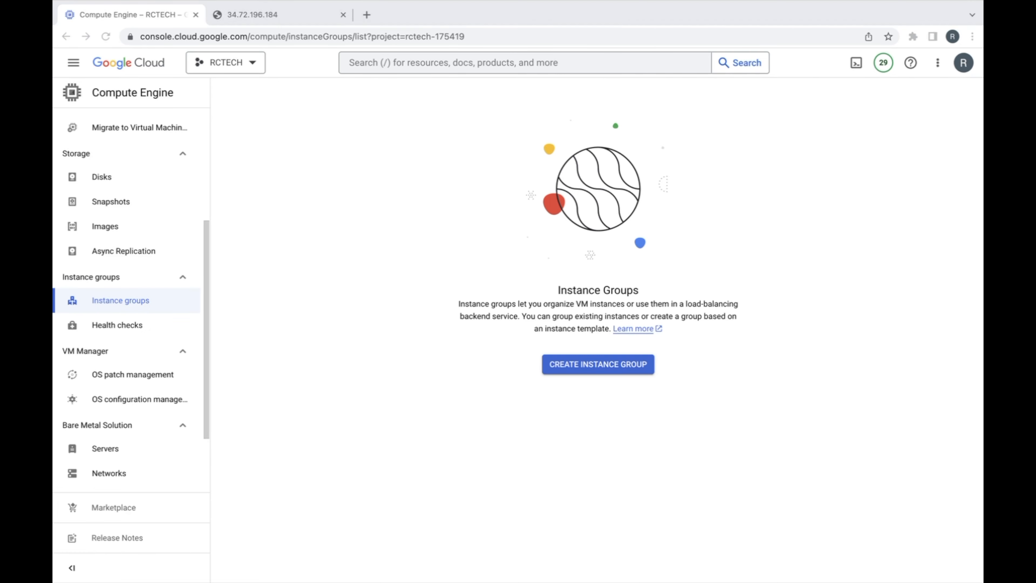
drag(518, 337, 731, 397)
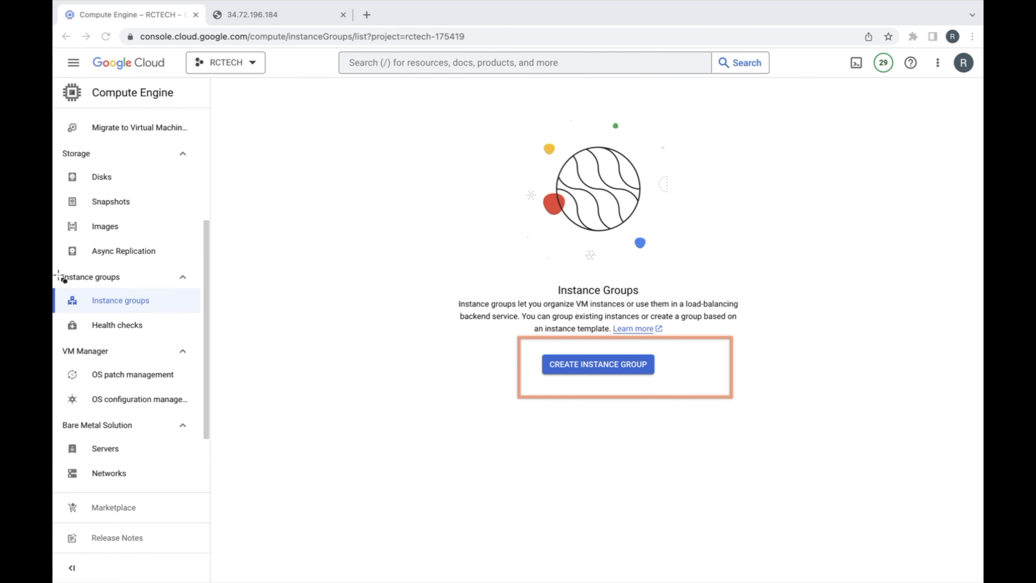
mouse_move(57, 272)
mouse_down()
mouse_move(122, 319)
mouse_move(207, 322)
mouse_up()
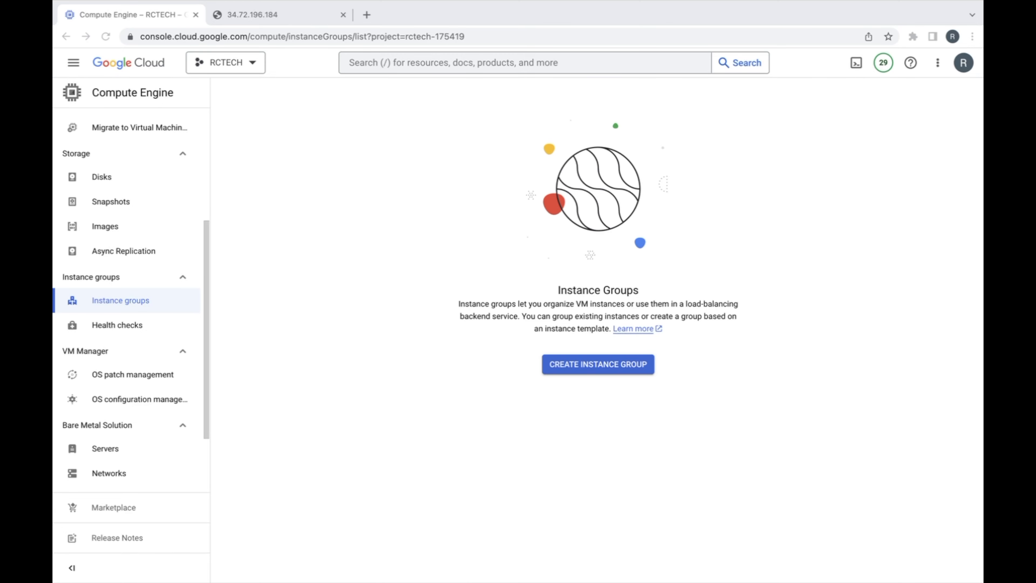
click(611, 367)
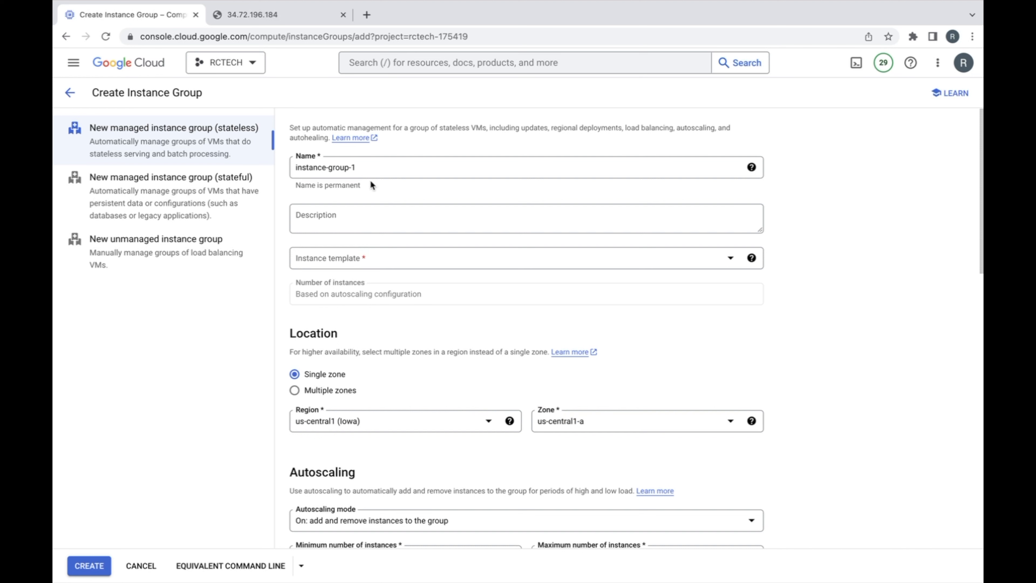
Name the instance group myinstance-group-1 and describe it as "This instance group contains 3 VMs with the same configuration"
click(296, 166)
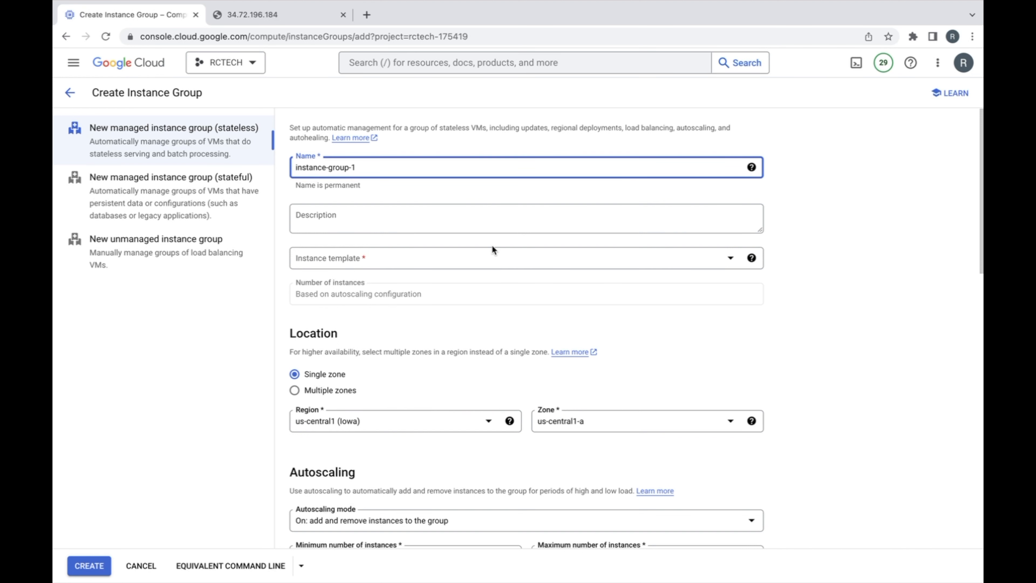
text(my)
click(484, 214)
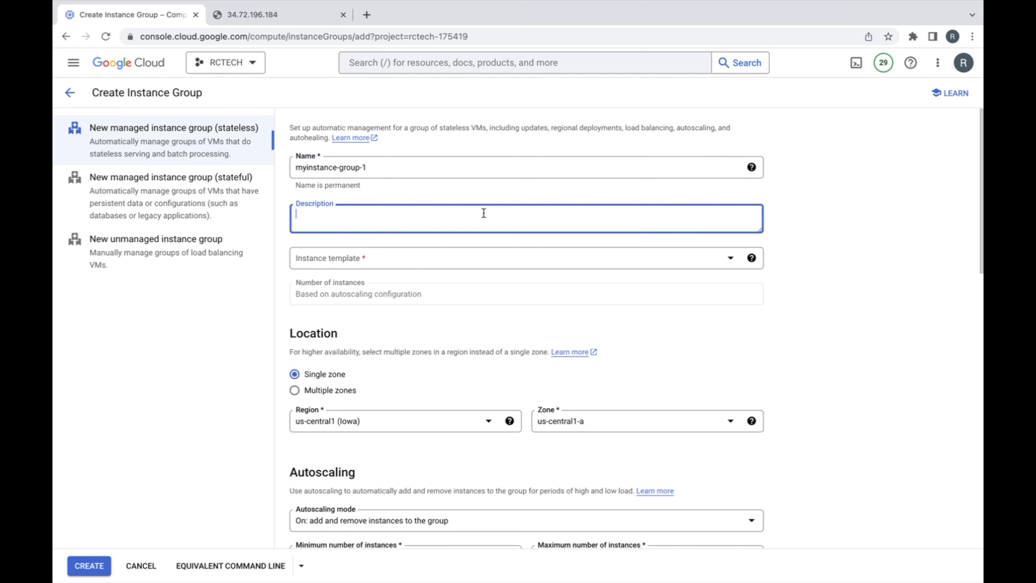
text(Th)
key(BackSpace)
text(his instance goru)
text(p)
key(BackSpace)
key(BackSpace)
key(BackSpace)
key(BackSpace)
text(roup contains )
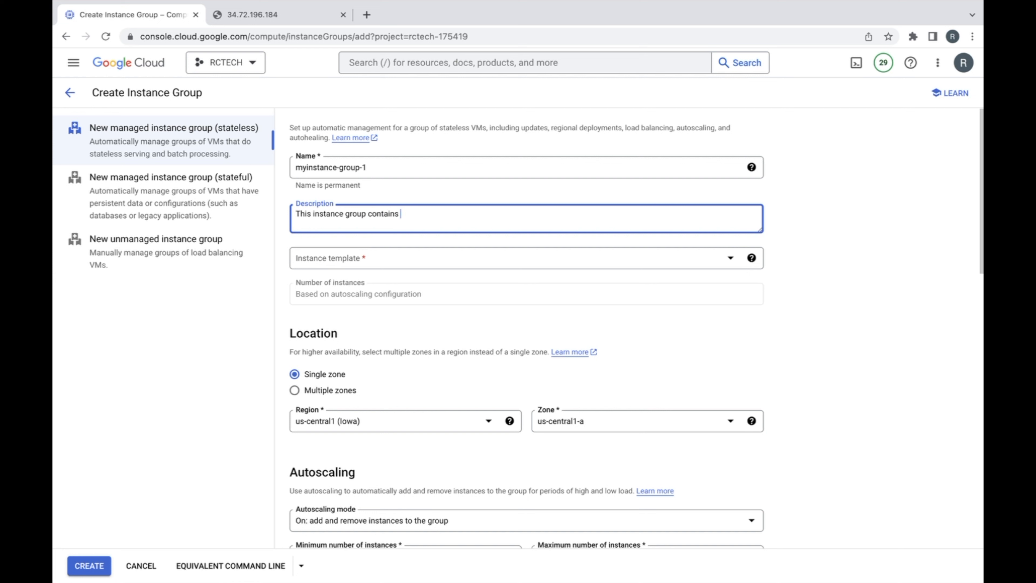
text(3 VMs with the same configuration)
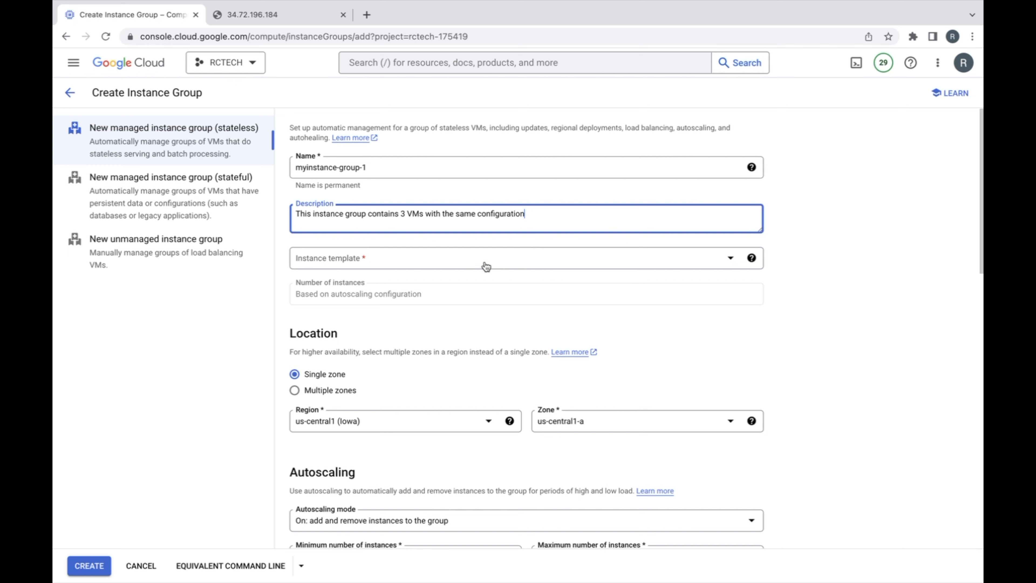
Choose myfist-instance-template-1 as the group's instance template
click(731, 256)
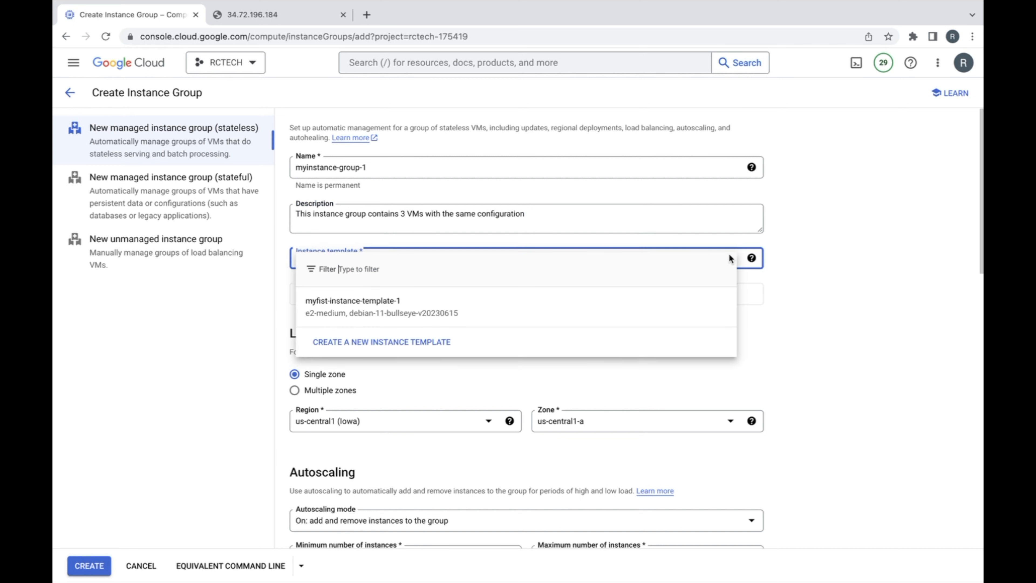
click(338, 313)
scroll(827, 329, down, 2)
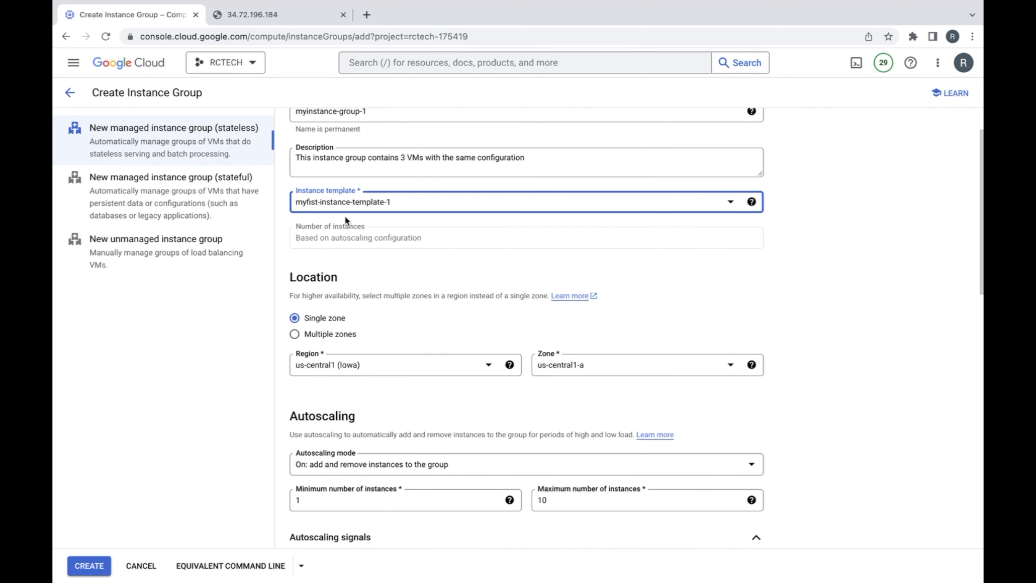
Try a multiple-zone location with us-central1-a added to the zones, and return the group to a single zone
scroll(358, 309, down, 2)
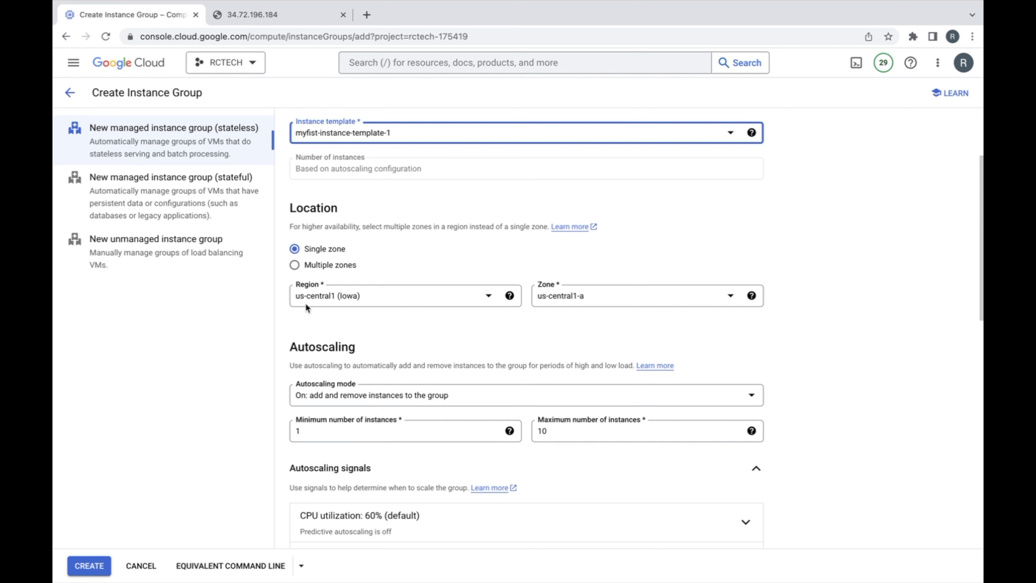
click(295, 265)
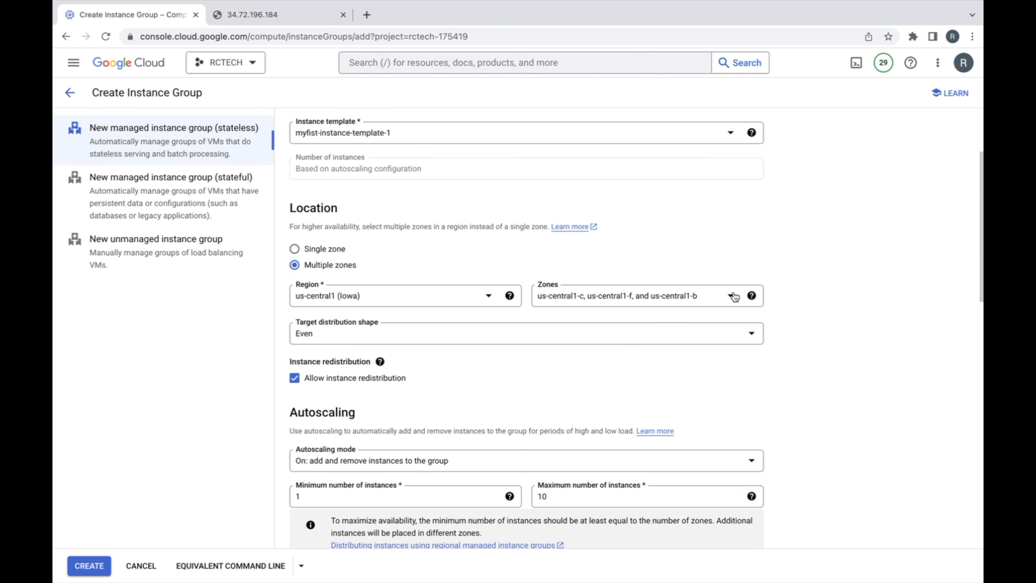
click(710, 301)
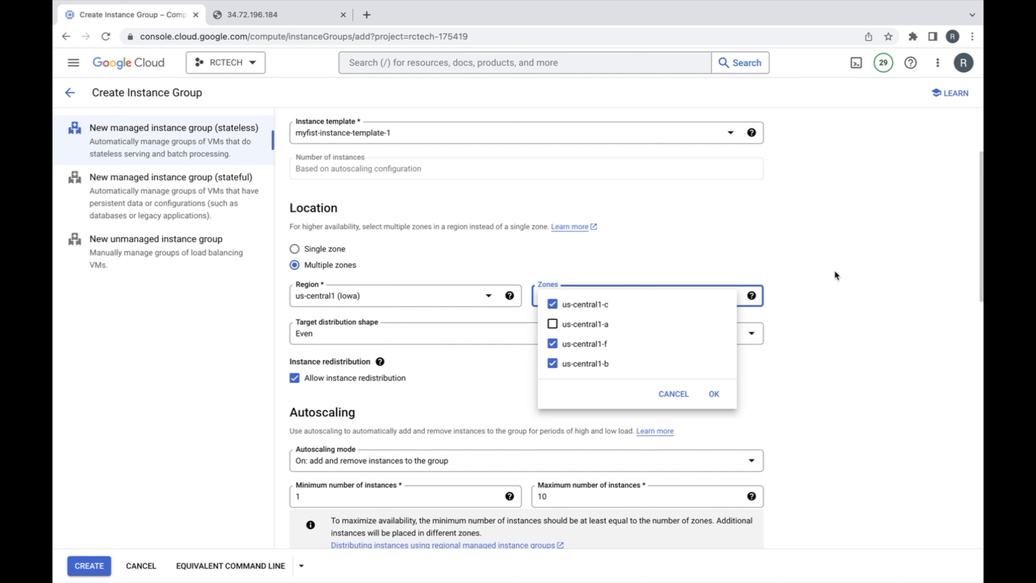
click(553, 325)
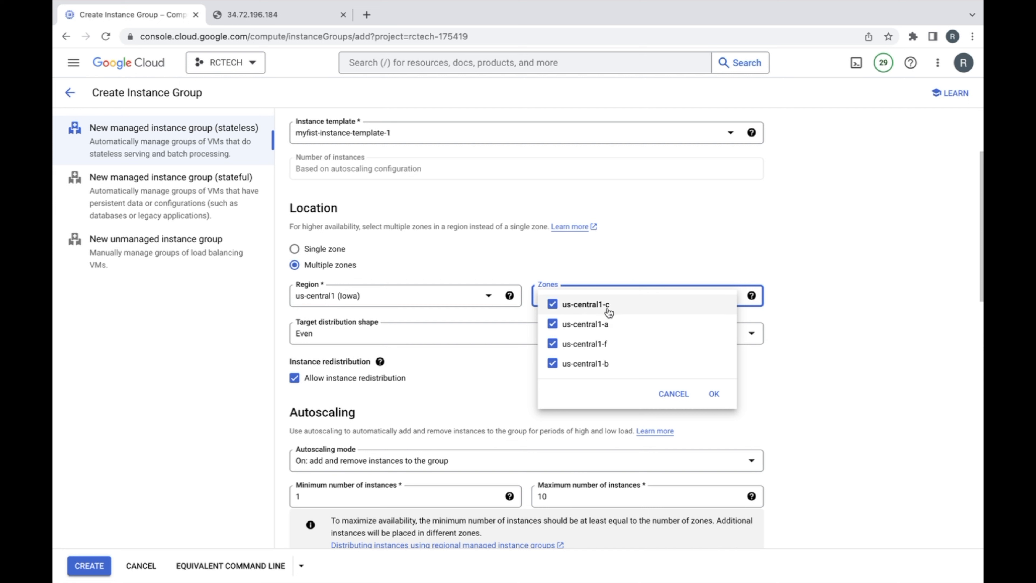
click(613, 333)
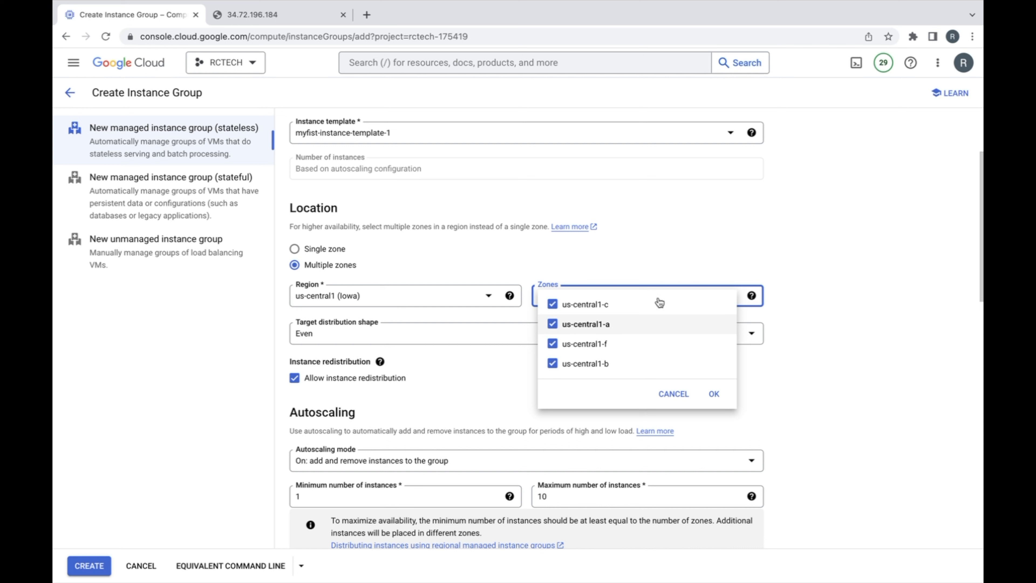
click(807, 270)
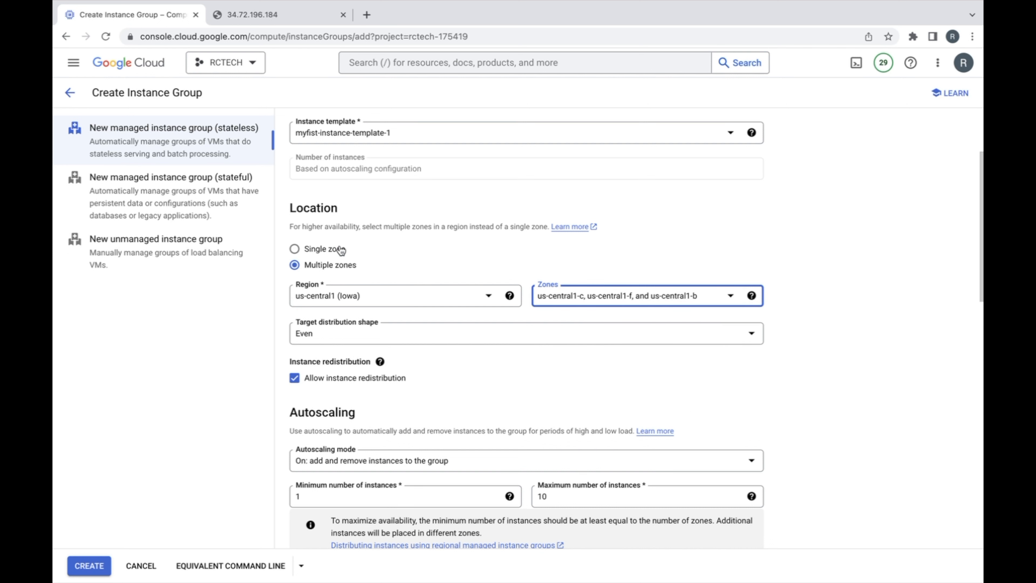
click(294, 249)
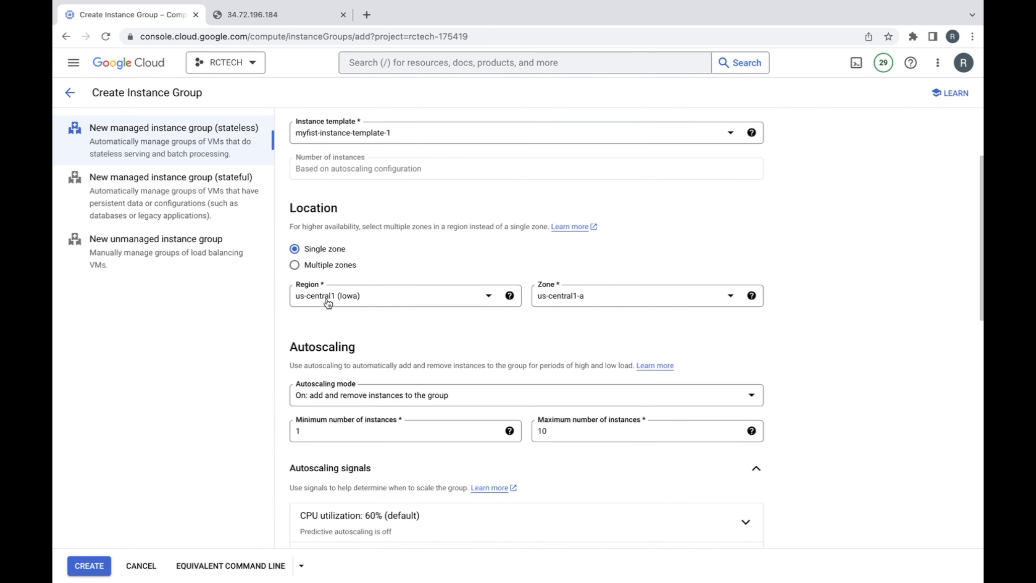
Set the autoscaling limits to a maximum of 3 and a minimum of 2 instances
scroll(877, 331, down, 3)
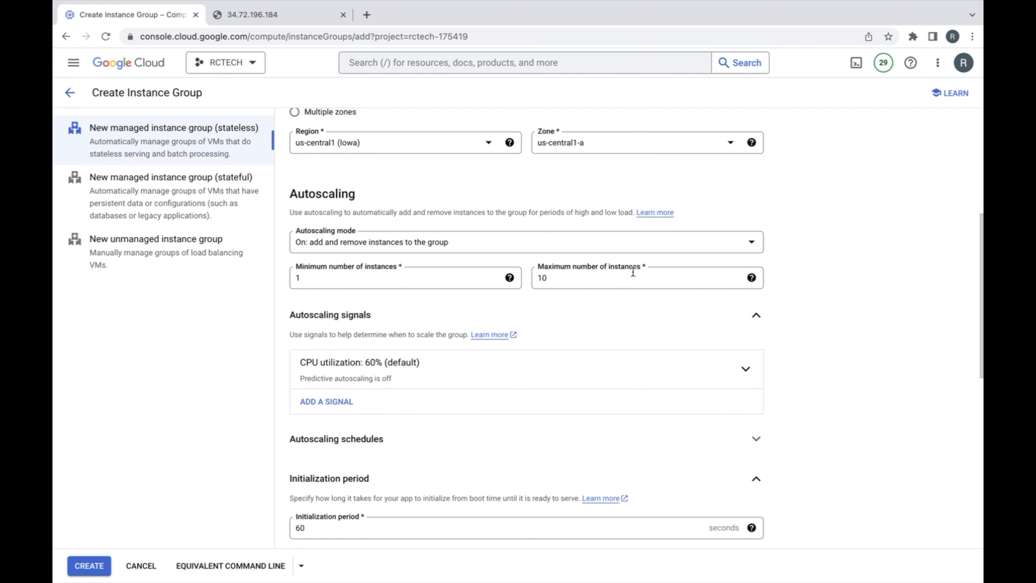
drag(565, 279, 373, 282)
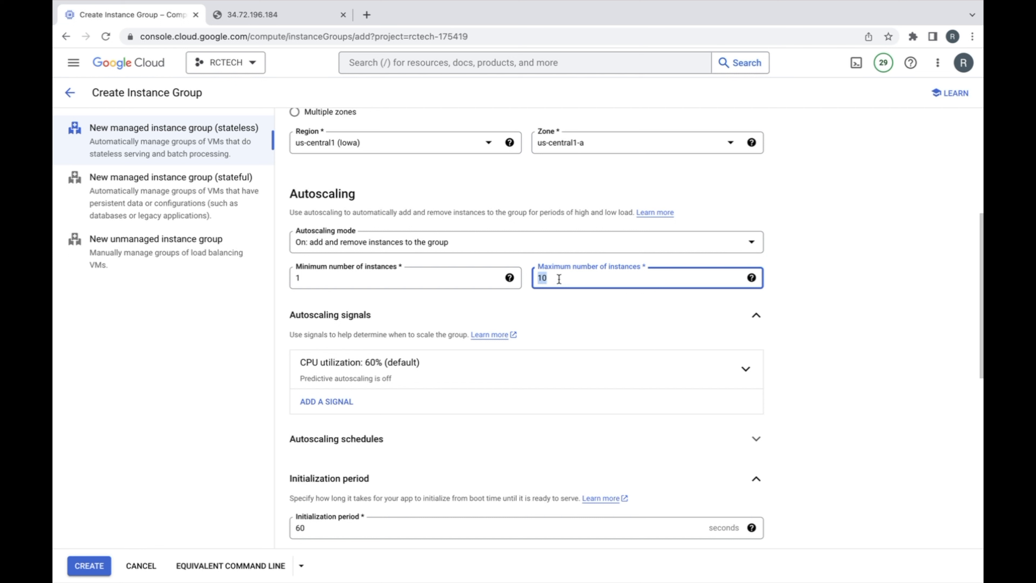
text(3)
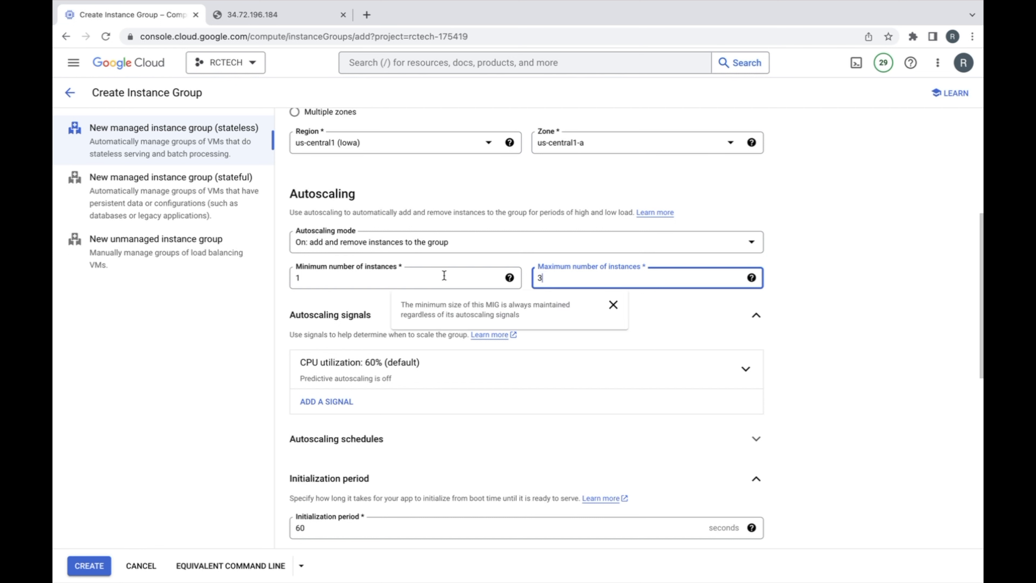
double_click(318, 281)
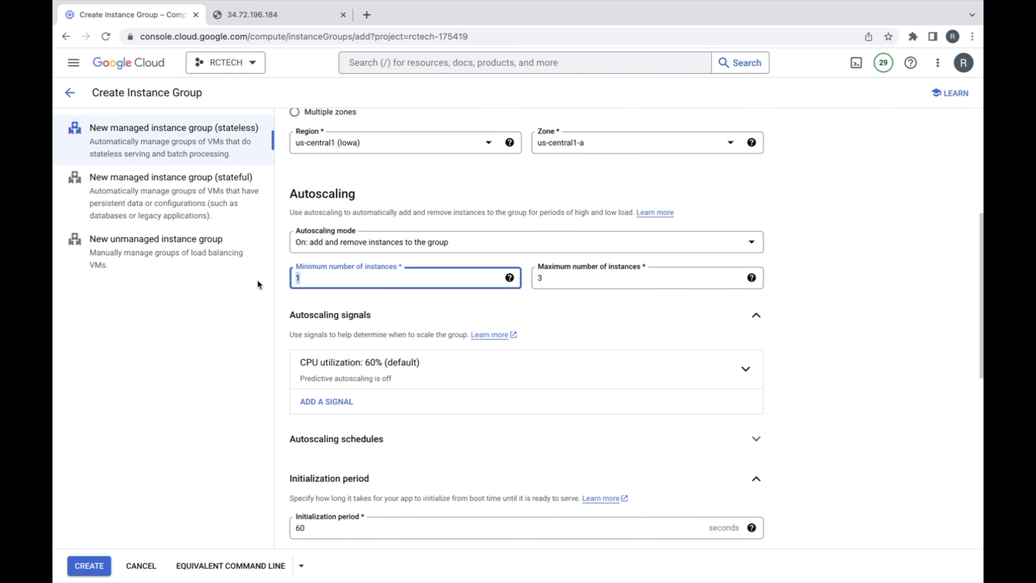
text(2)
Set the CPU utilization autoscaling signal's target to 75% and finish editing the signal
scroll(910, 306, down, 1)
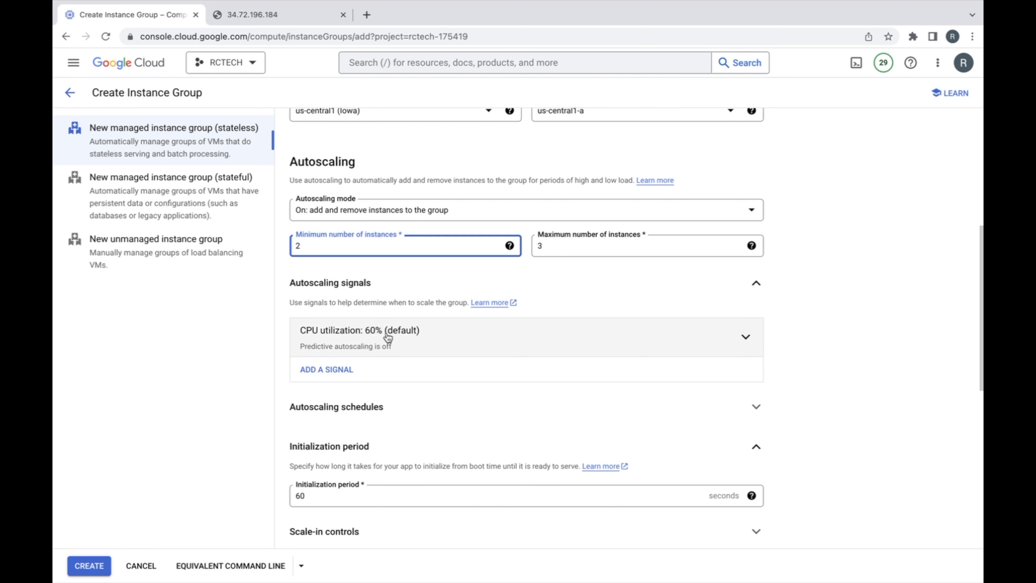
click(746, 337)
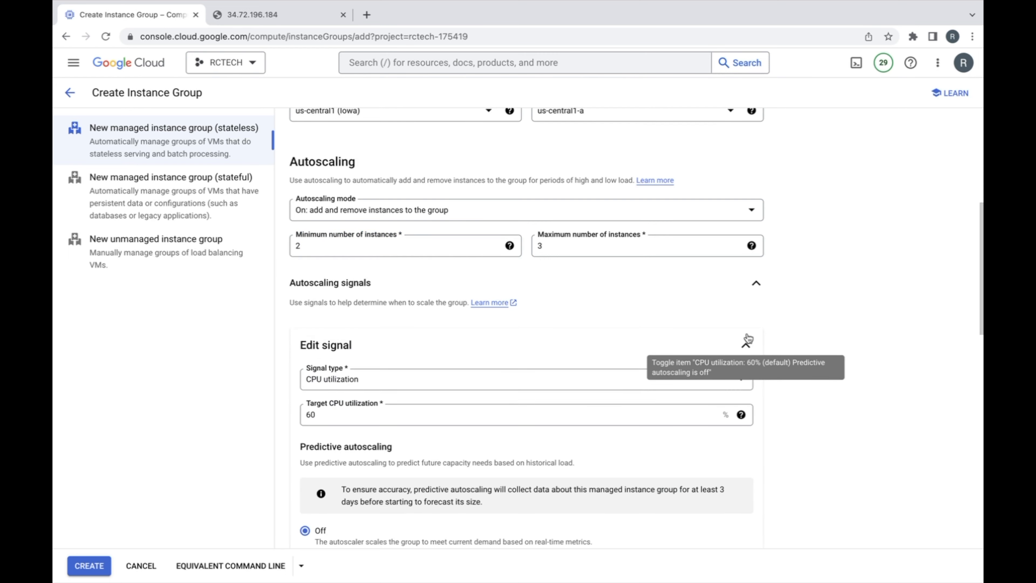
scroll(832, 325, down, 3)
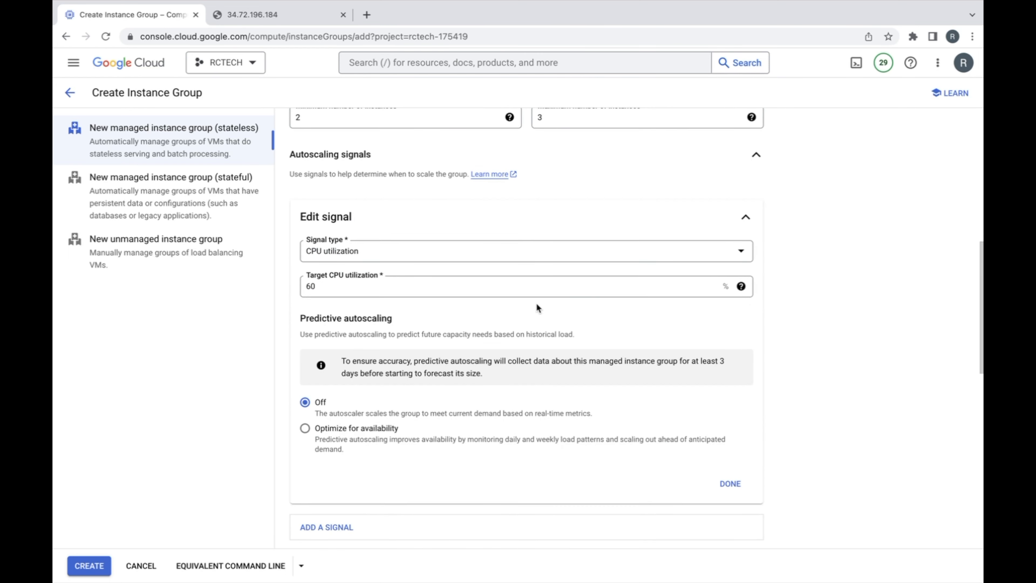
drag(328, 289, 246, 294)
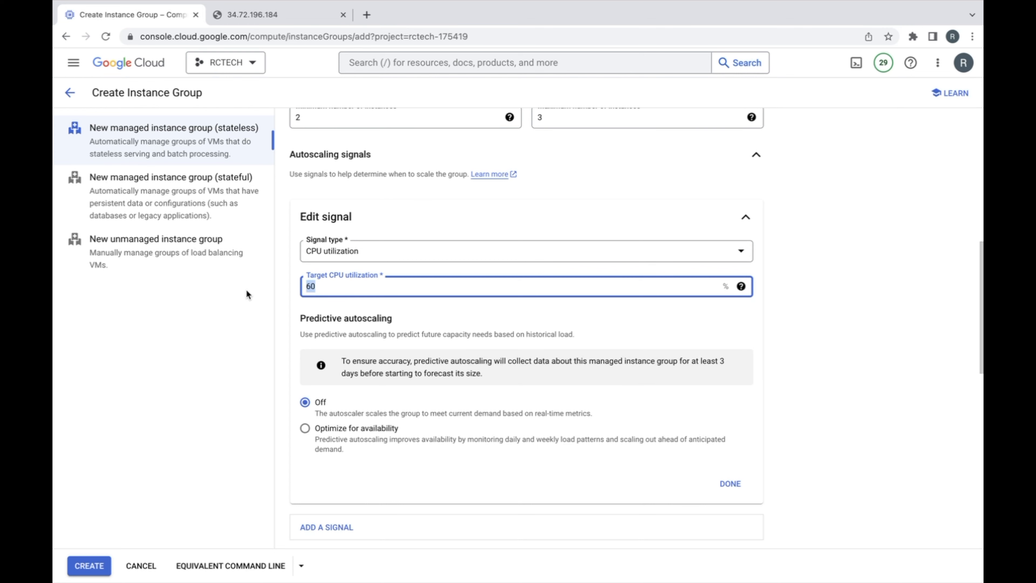
text(75)
scroll(784, 323, down, 1)
scroll(784, 323, down, 3)
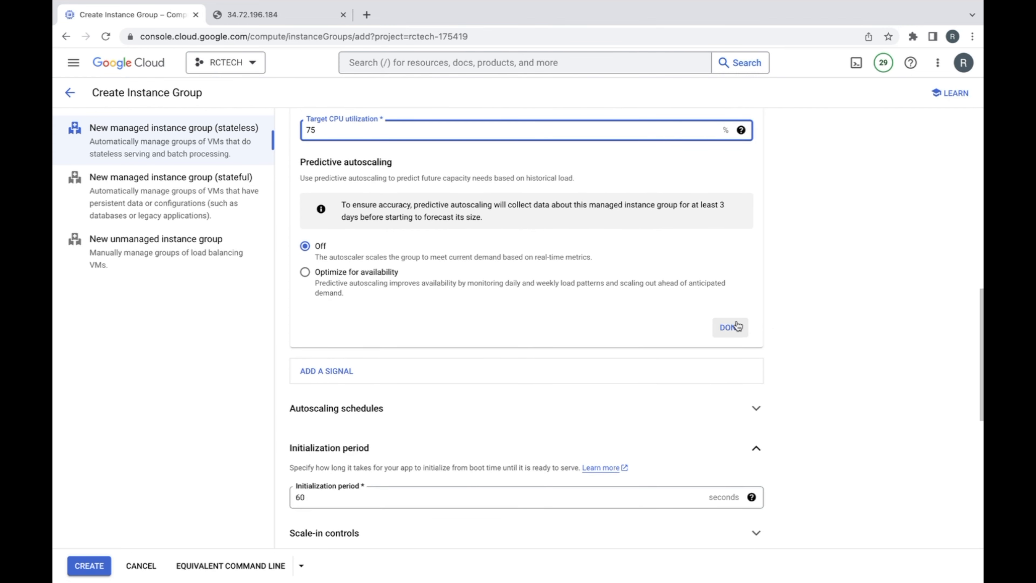
click(732, 328)
Review the group's location, autoscaling, initialization period, VM lifecycle, autohealing and port mapping settings
scroll(787, 325, down, 5)
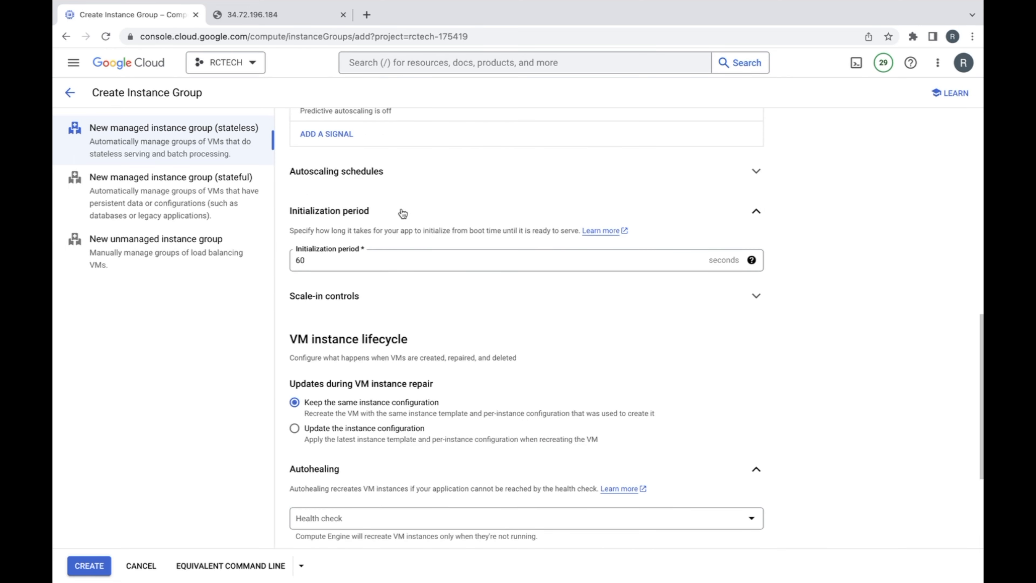
scroll(814, 312, down, 4)
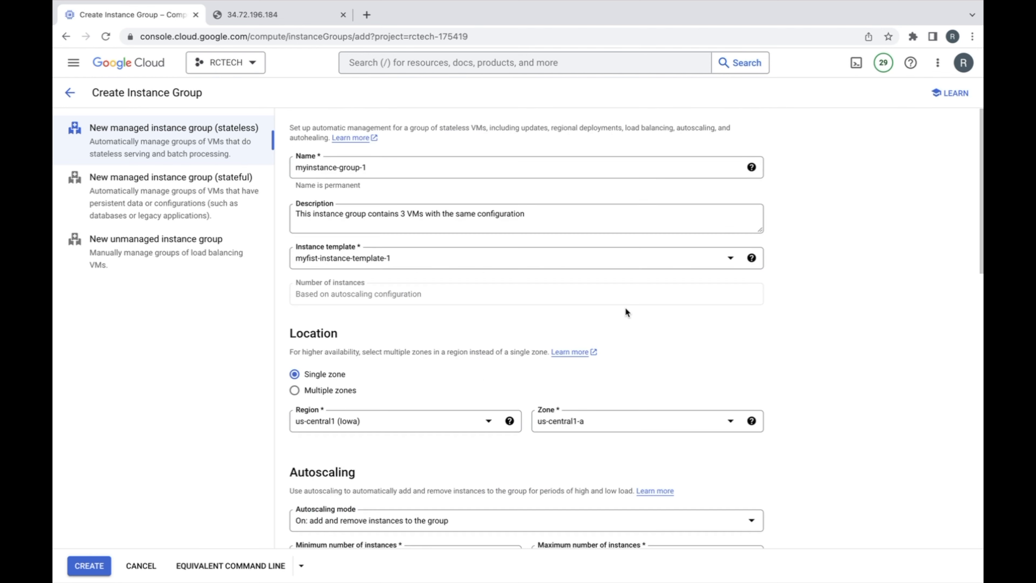
scroll(682, 340, down, 10)
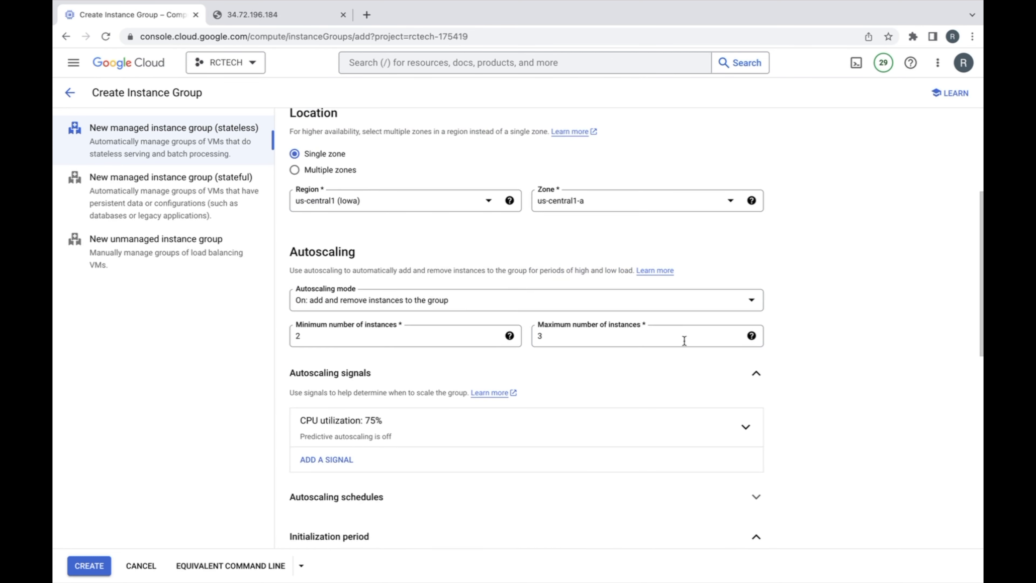
scroll(685, 335, down, 4)
scroll(850, 324, down, 1)
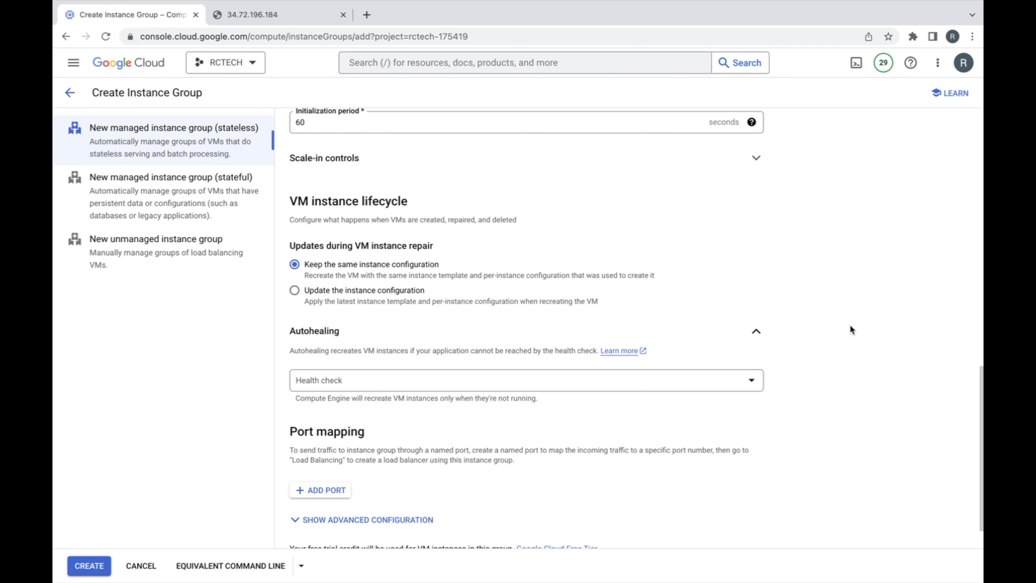
scroll(850, 325, down, 1)
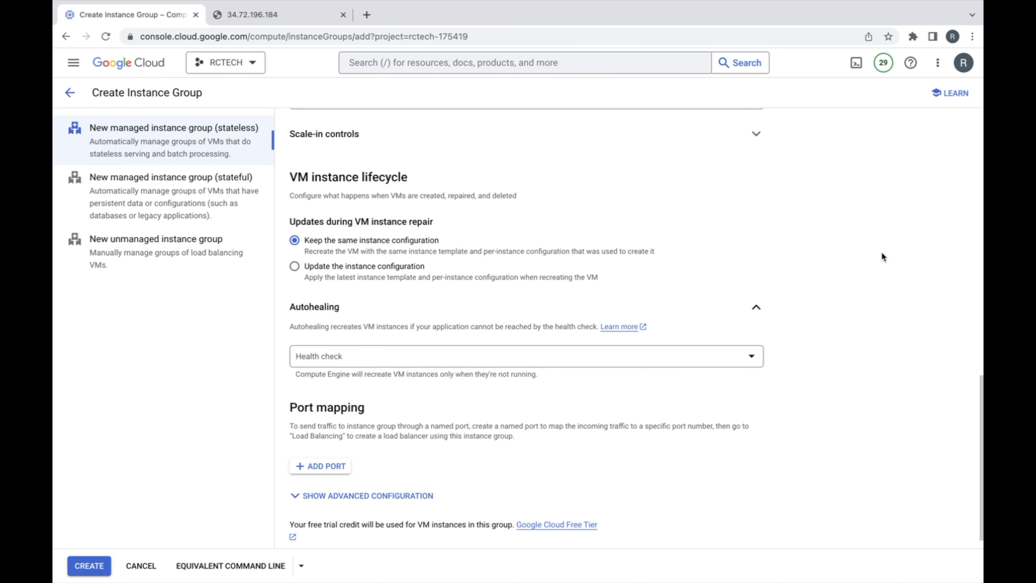
scroll(879, 257, up, 9)
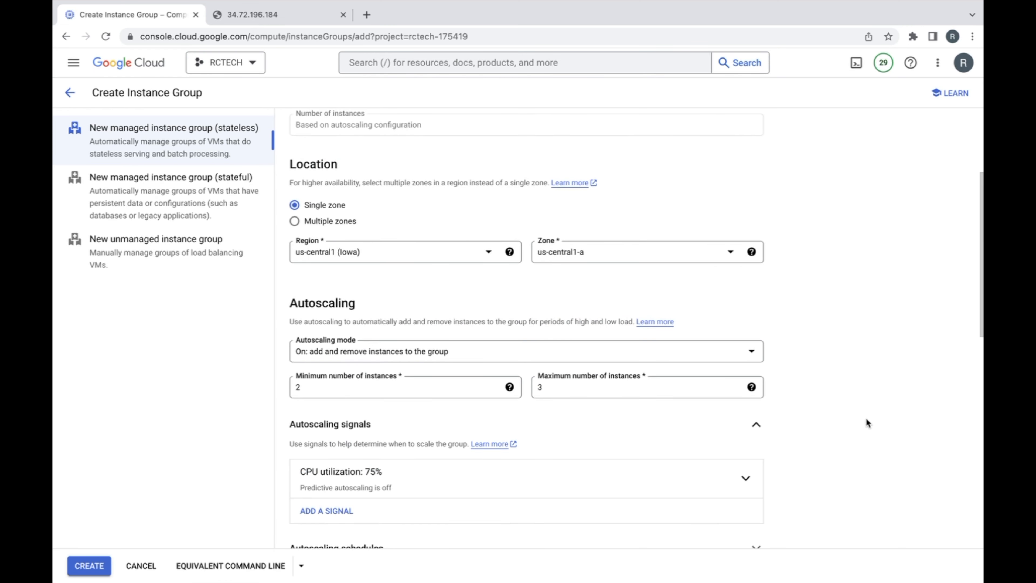
Examine the form for creating a new autohealing health check and leave it without saving
scroll(875, 423, down, 13)
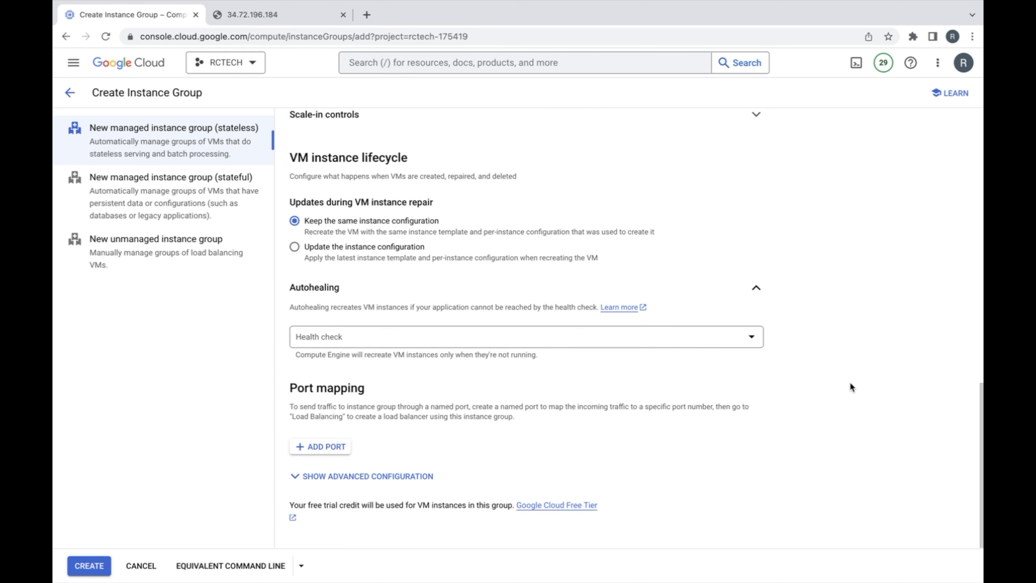
click(752, 344)
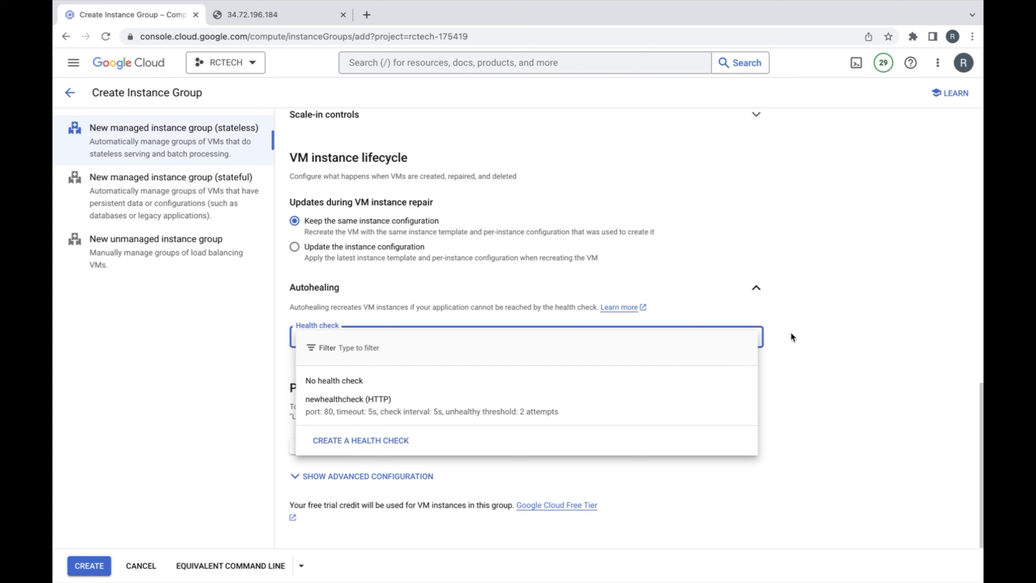
click(353, 446)
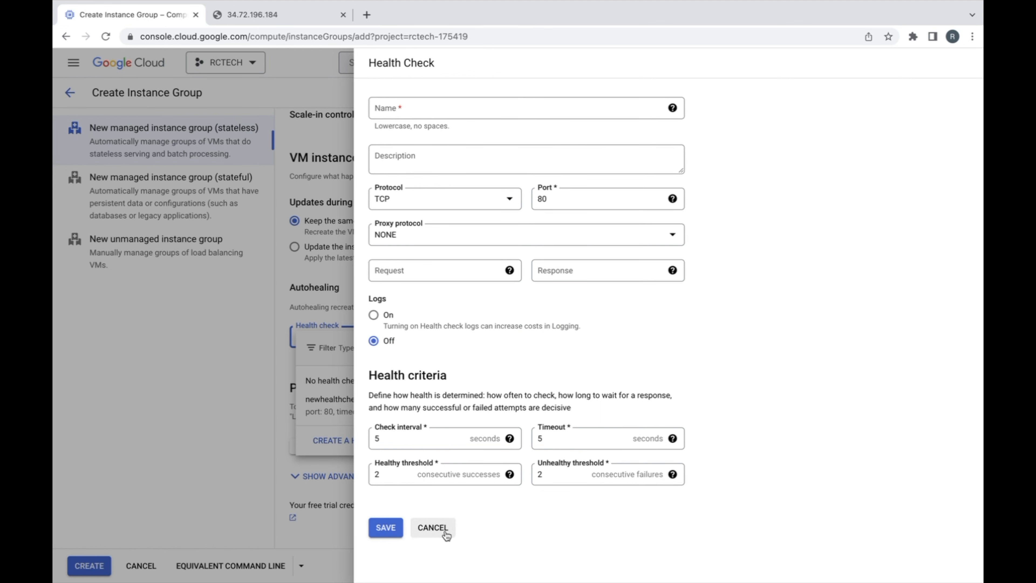
click(433, 528)
click(799, 398)
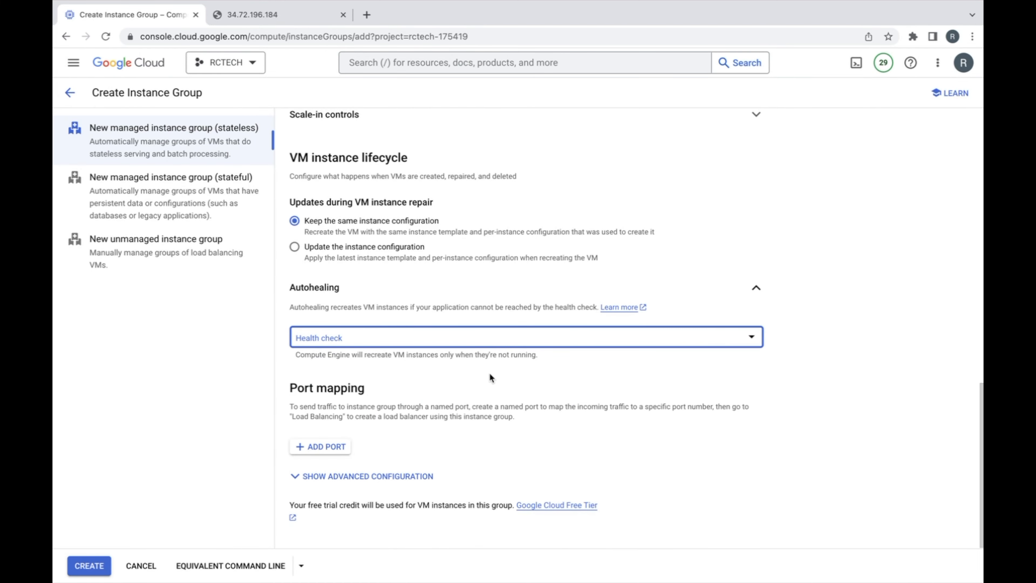
Assign the existing newhealthcheck (HTTP) as the autohealing health check and set its initial delay to 30 seconds
click(491, 340)
click(493, 397)
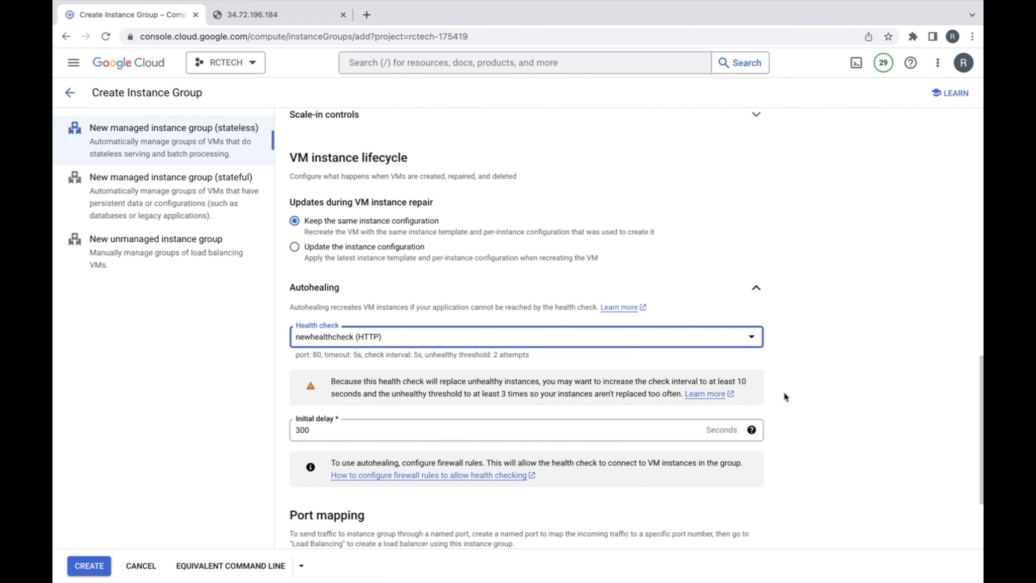
scroll(839, 406, down, 2)
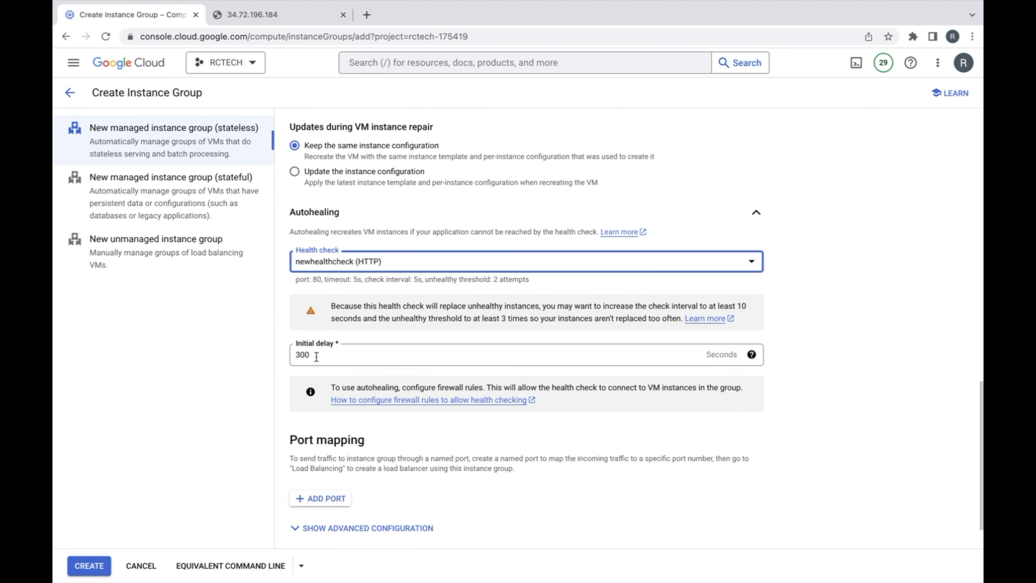
click(503, 363)
text(\)
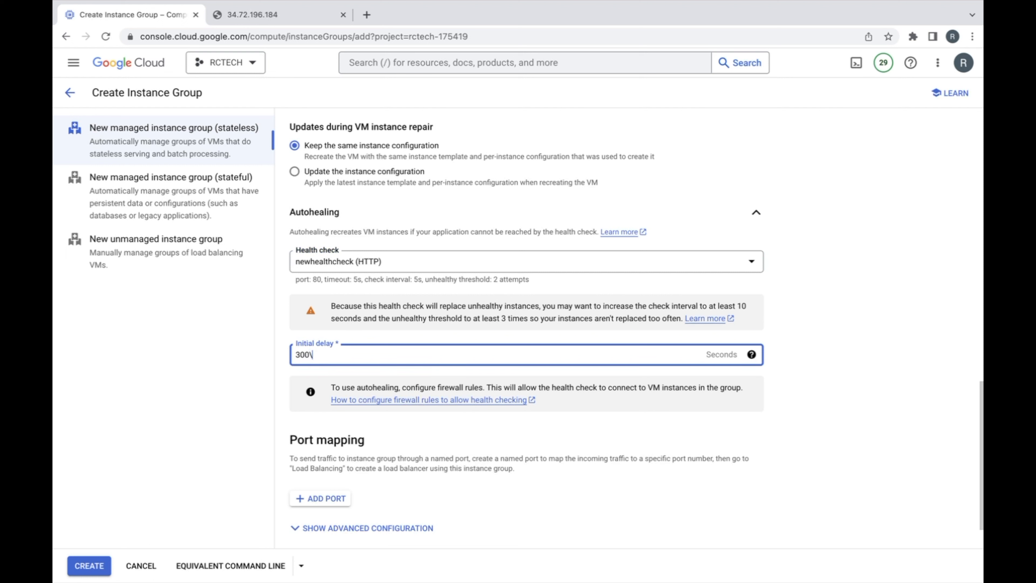
key(BackSpace)
key(BackSpace)
Expand the advanced configuration and examine the managed instance list API and instance creation retry options
scroll(825, 433, down, 1)
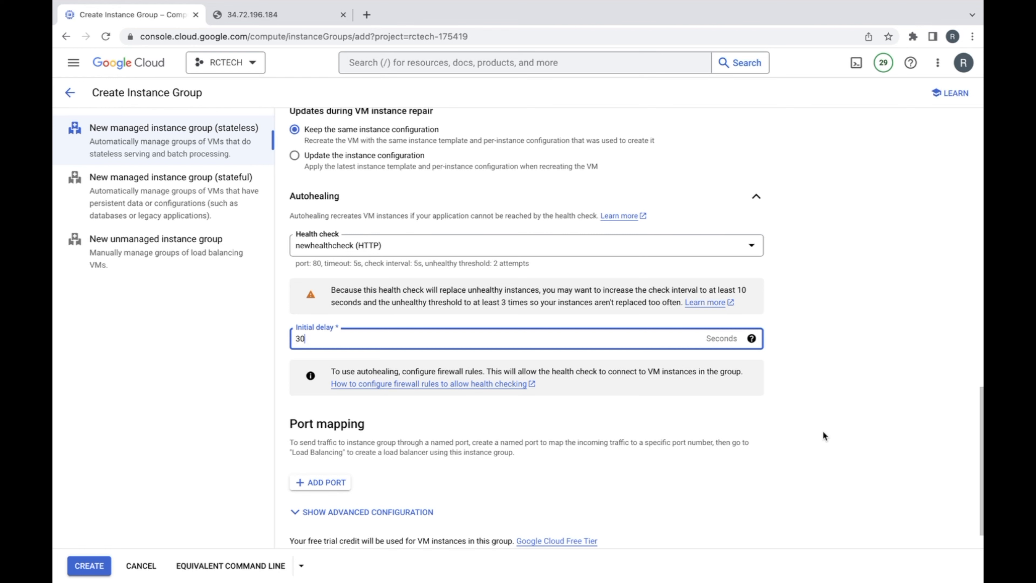
scroll(822, 431, down, 2)
click(359, 476)
scroll(747, 430, down, 5)
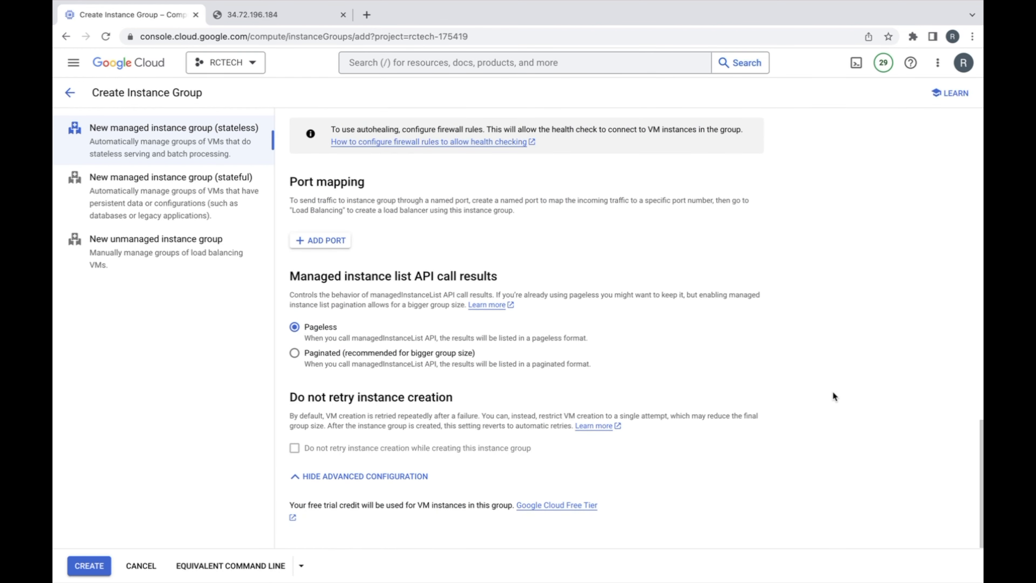
Check the group's name, template, location and autoscaling settings once more and create the instance group
scroll(833, 393, up, 10)
scroll(833, 395, up, 9)
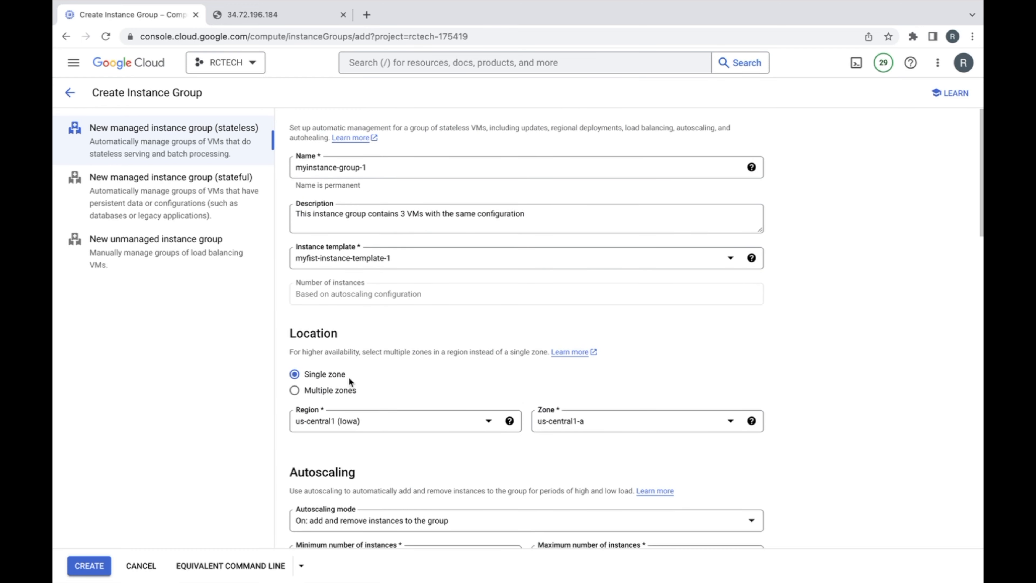
scroll(354, 367, down, 3)
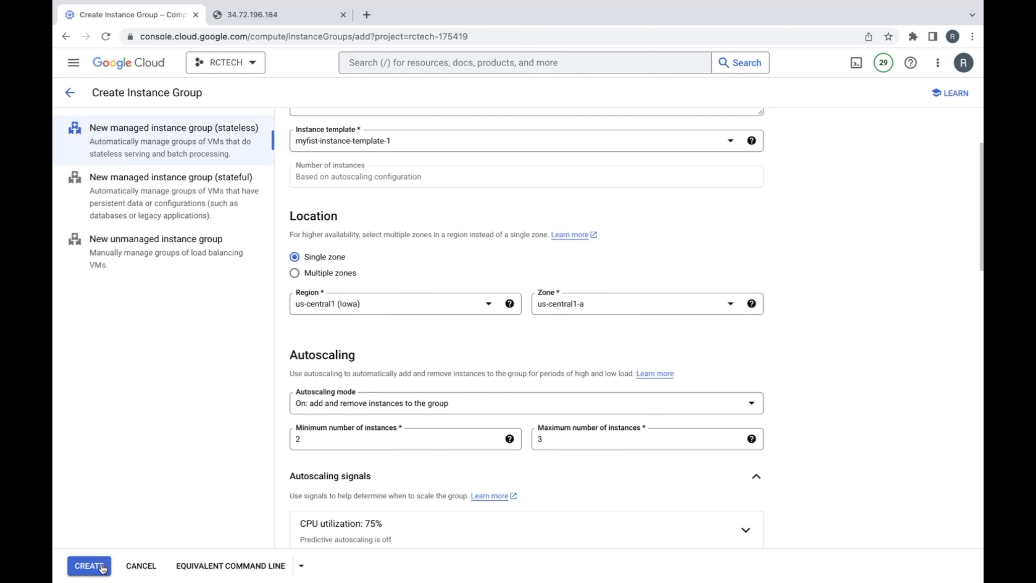
click(89, 565)
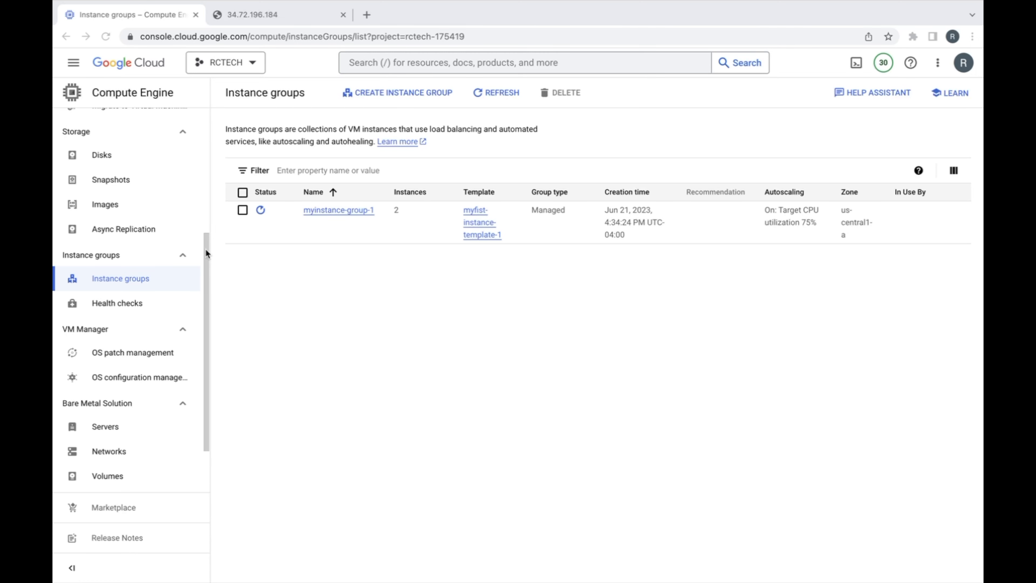
Examine the VM instances list with its external IPs and the actions offered for the VM myinstance-group-1-503p
scroll(205, 197, up, 5)
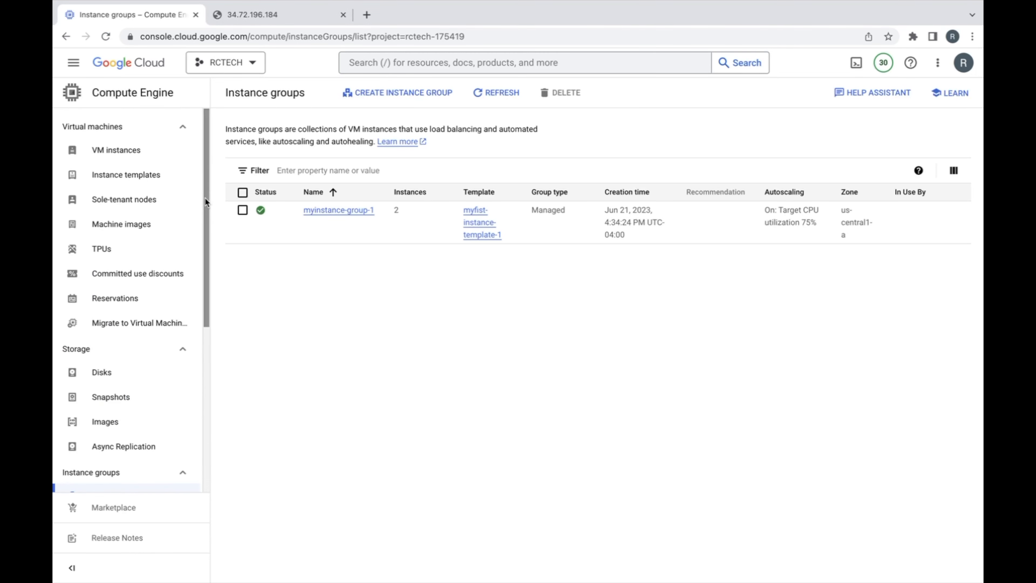
click(103, 153)
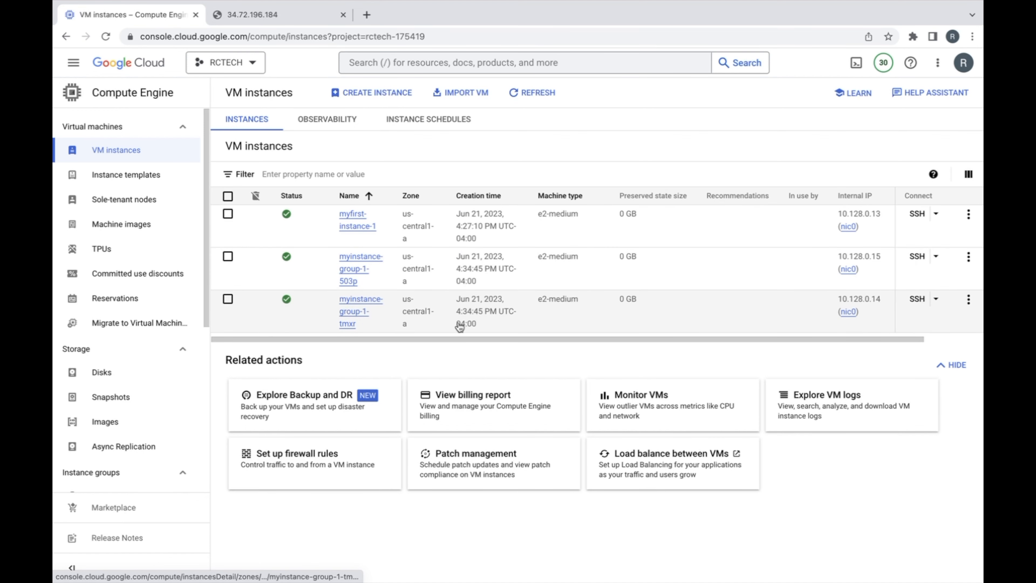
drag(607, 337, 804, 335)
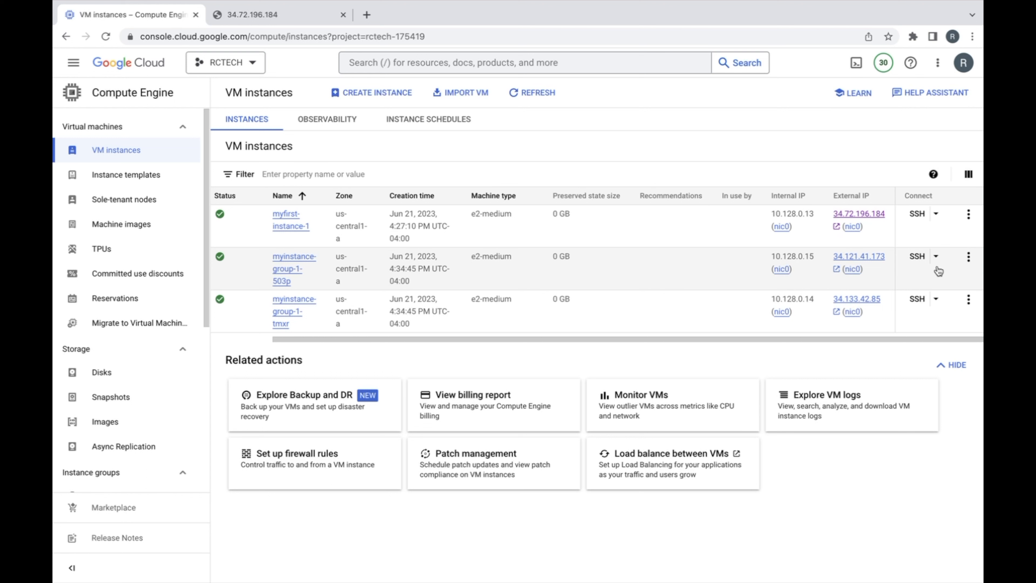
click(968, 258)
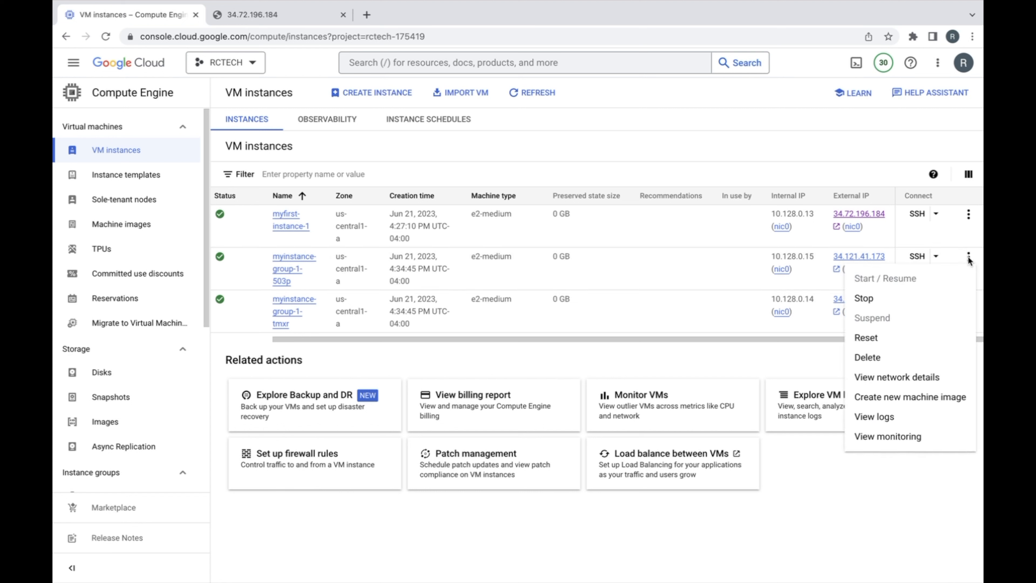
click(849, 518)
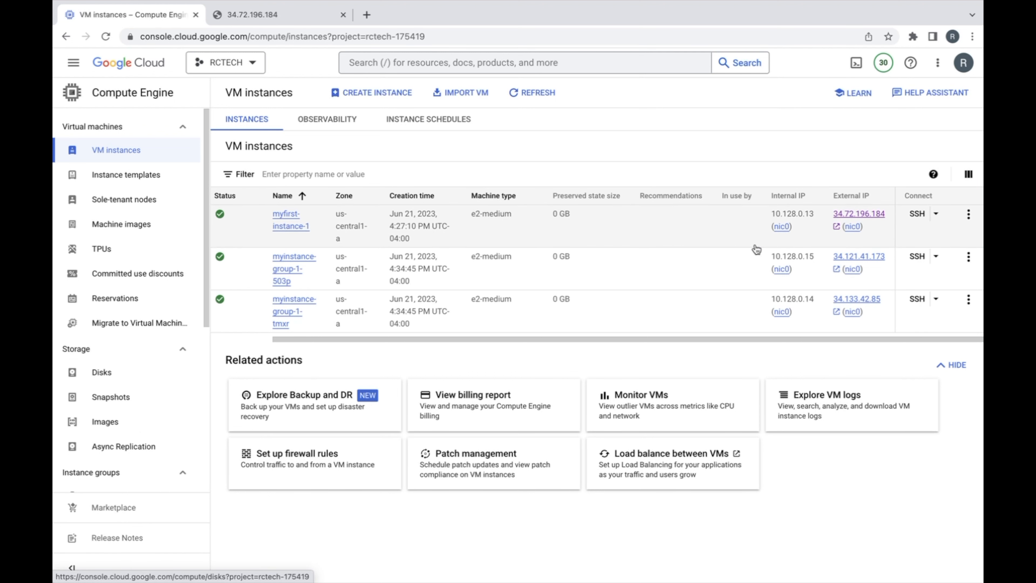
Look at the instance templates list and open the details of the instance group myinstance-group-1
click(95, 174)
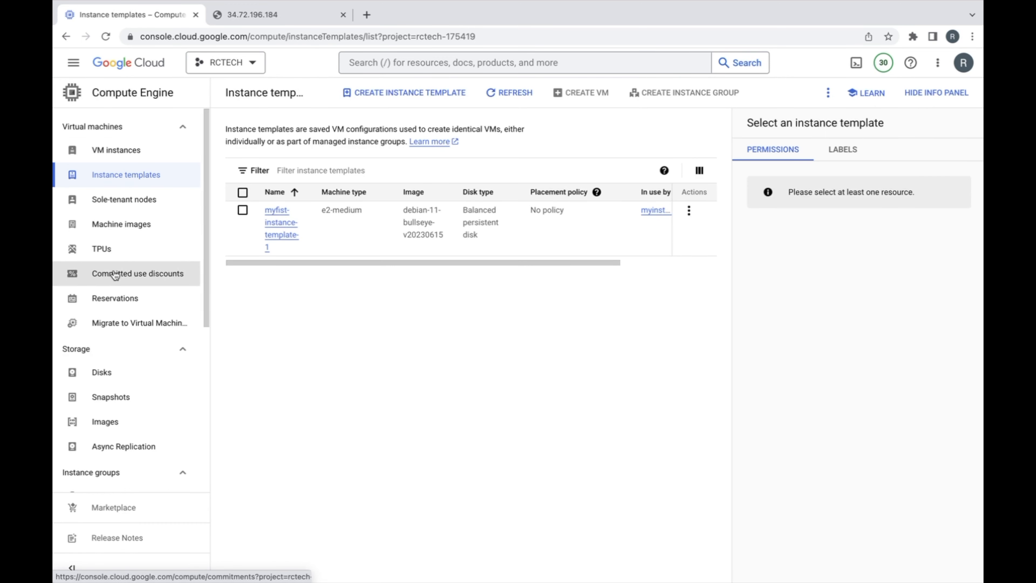
scroll(120, 372, down, 2)
click(130, 449)
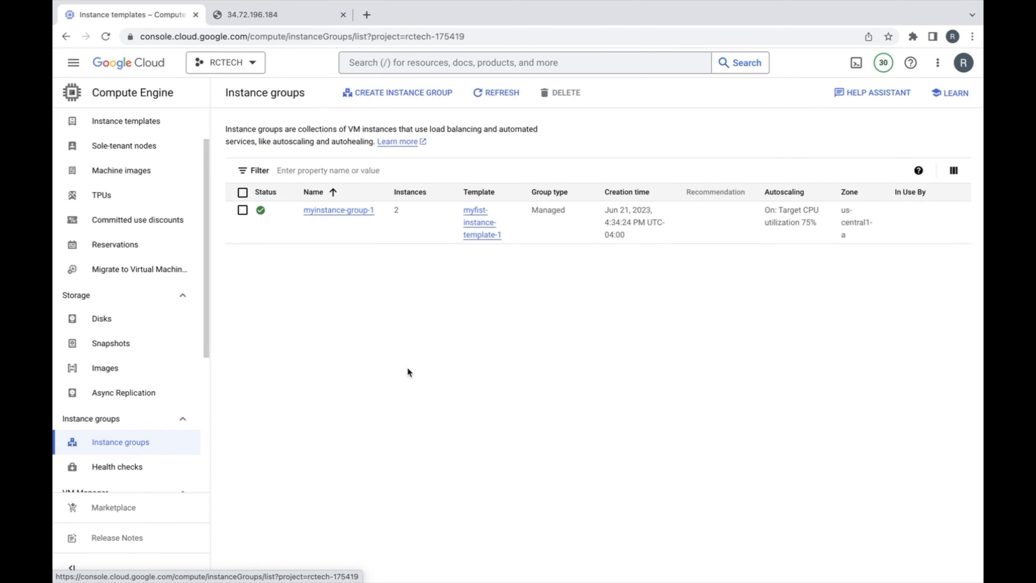
click(334, 212)
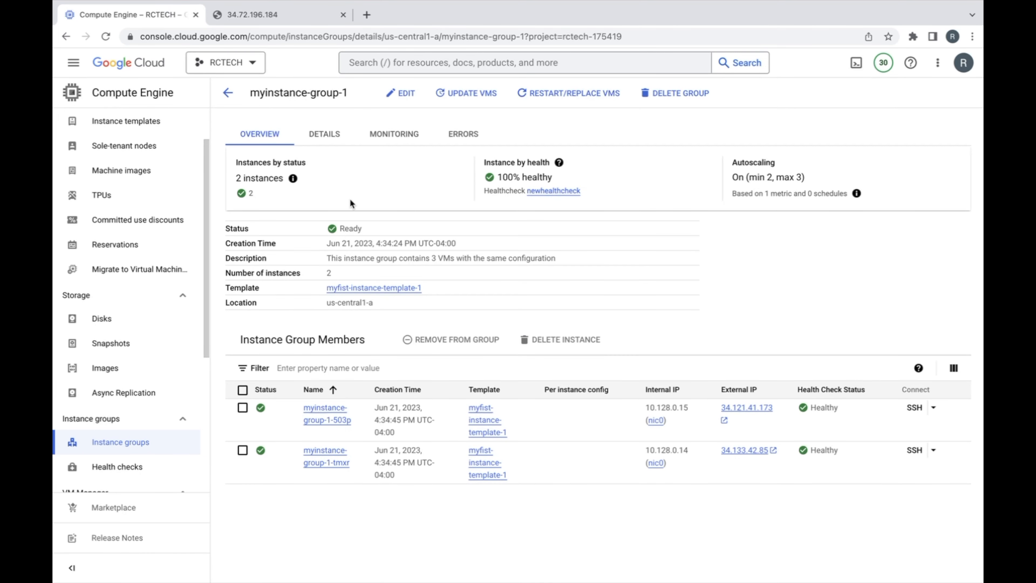
Review the editable settings of myinstance-group-1, from the template to autoscaling and VM lifecycle, and cancel the editing
click(406, 94)
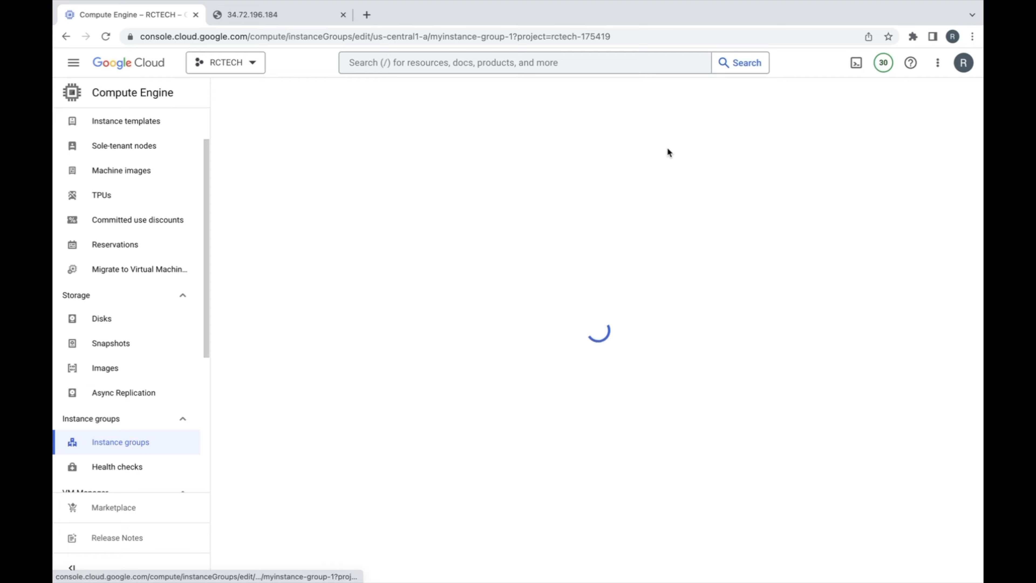
scroll(816, 330, down, 2)
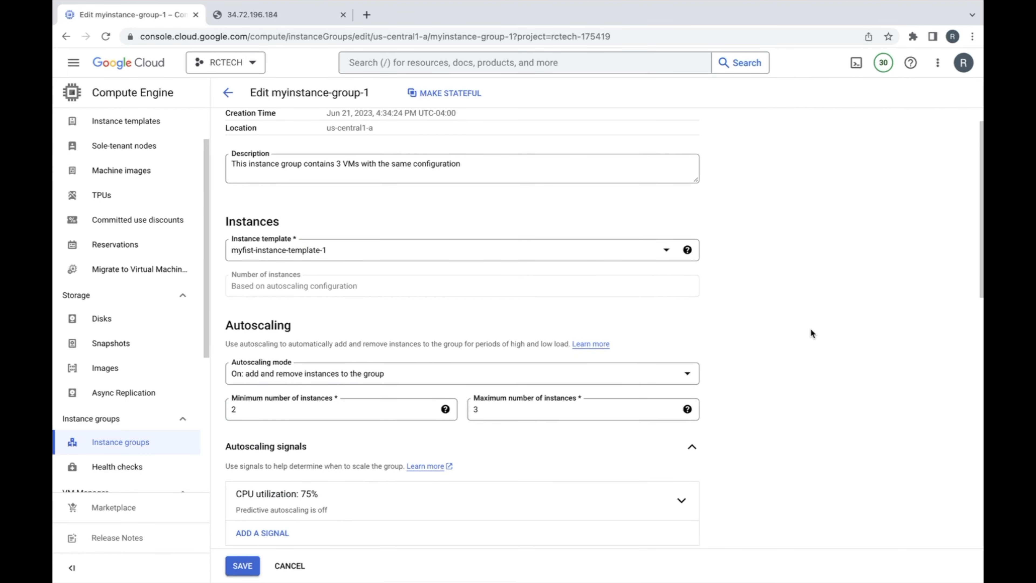
scroll(808, 326, down, 1)
scroll(687, 352, down, 8)
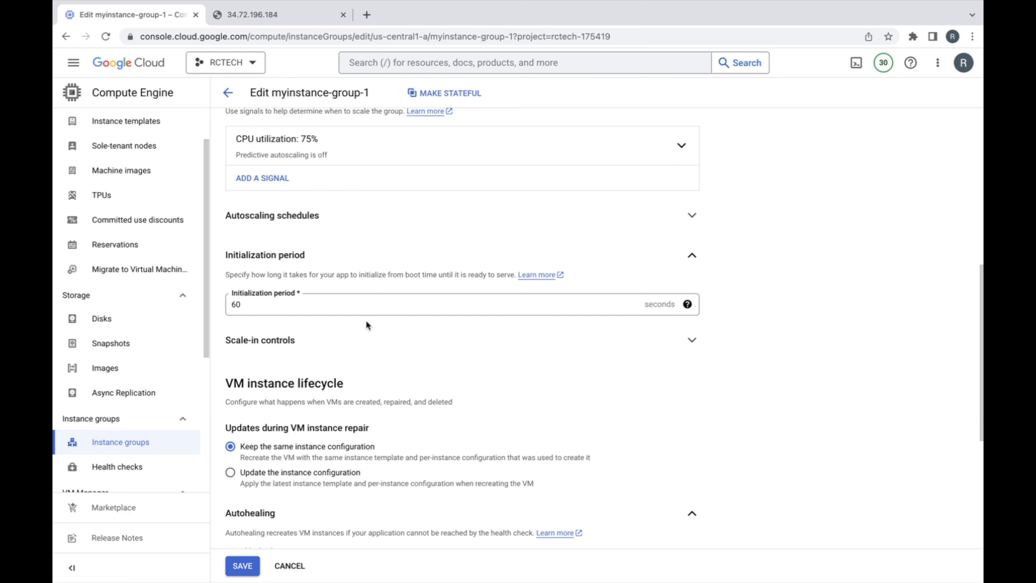
click(288, 565)
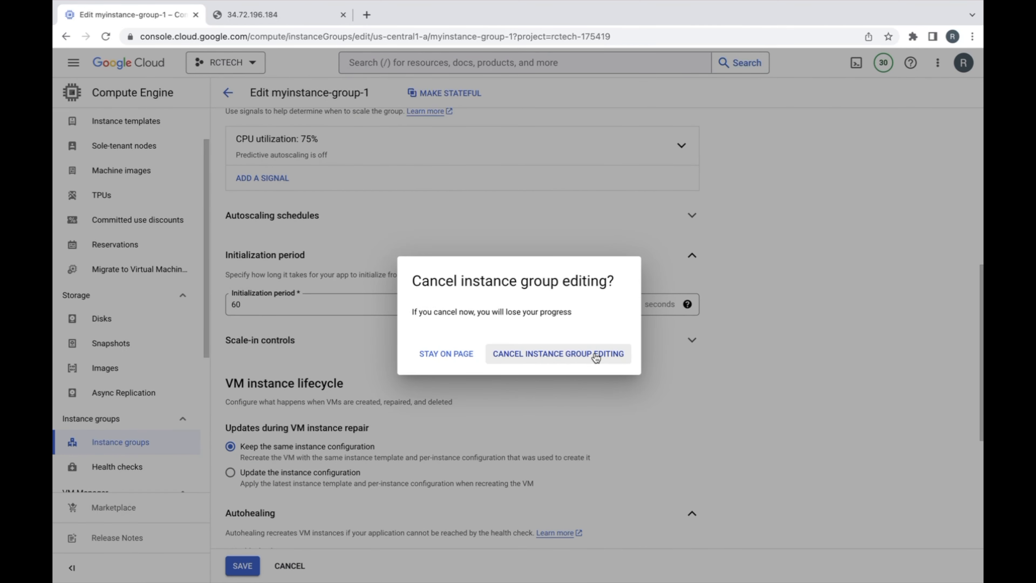
click(595, 358)
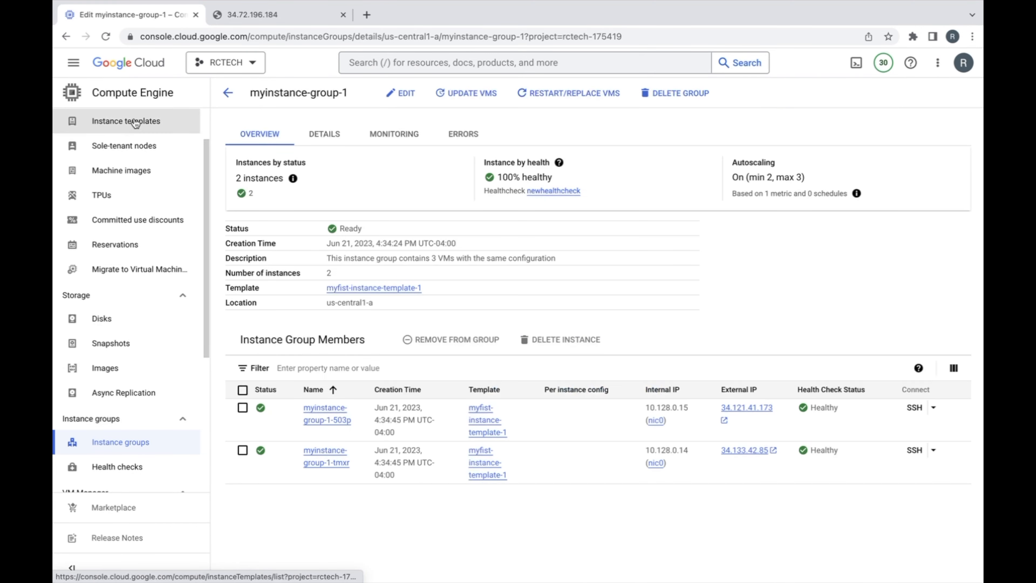
Connect to the VM myfirst-instance-1 with SSH in the browser, authorize the connection and run pwd
click(119, 151)
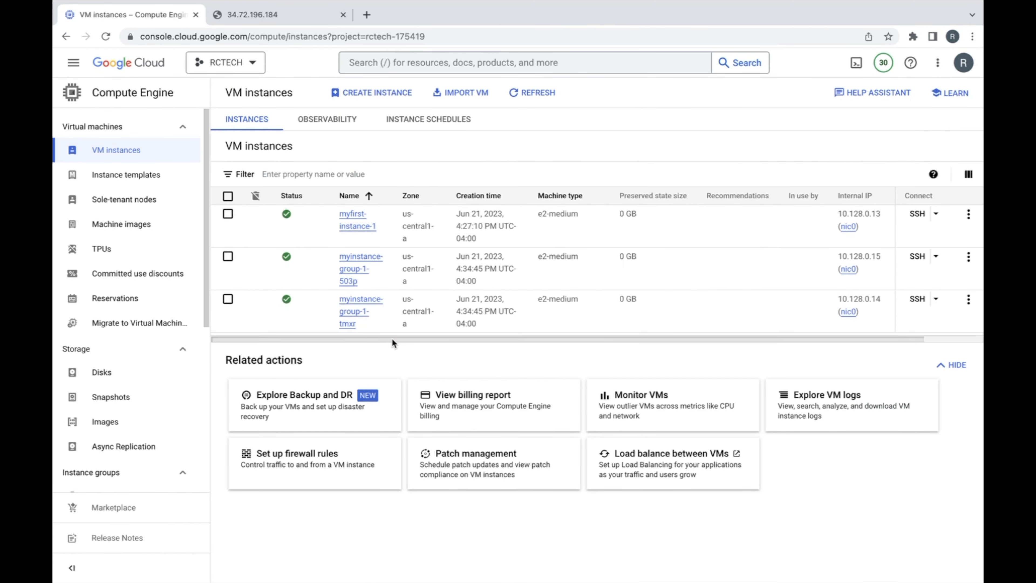
drag(551, 338, 612, 338)
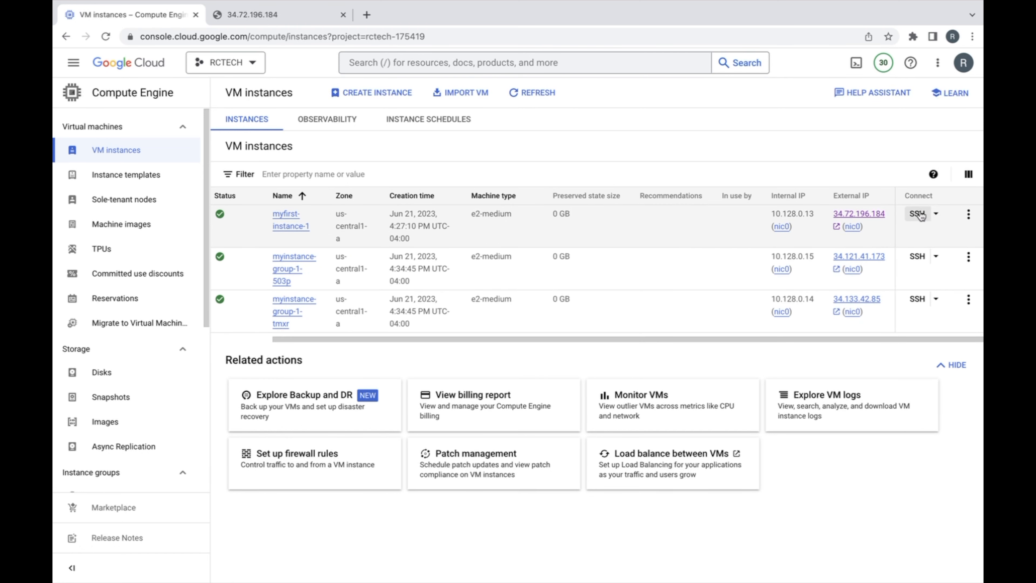
click(918, 214)
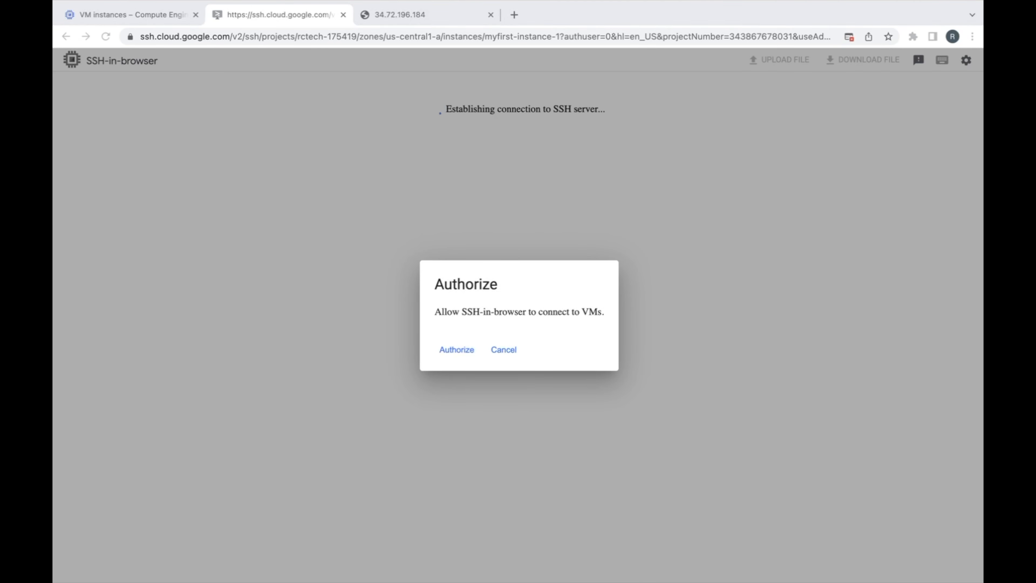
click(454, 350)
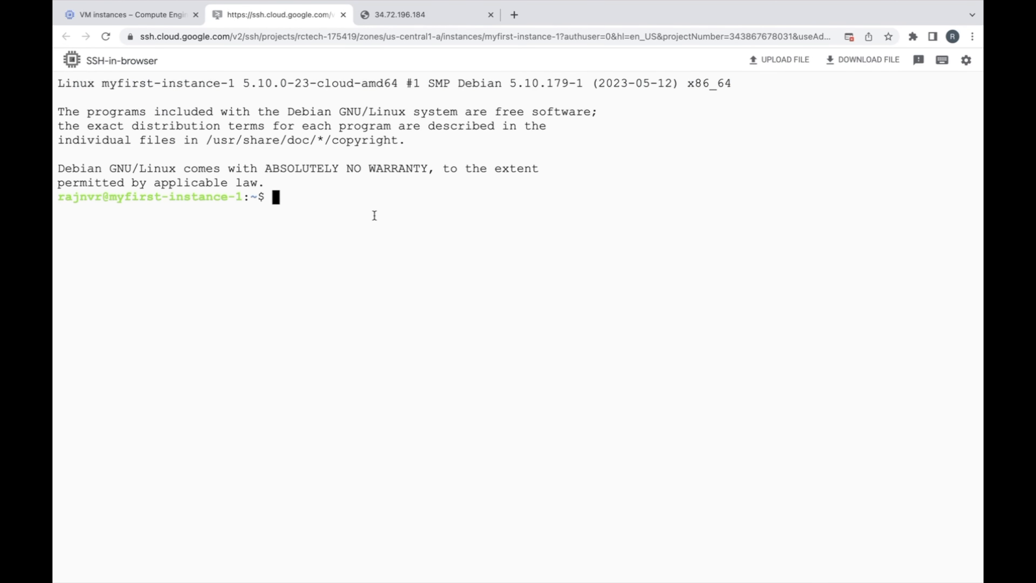
text(pwd)
key(Return)
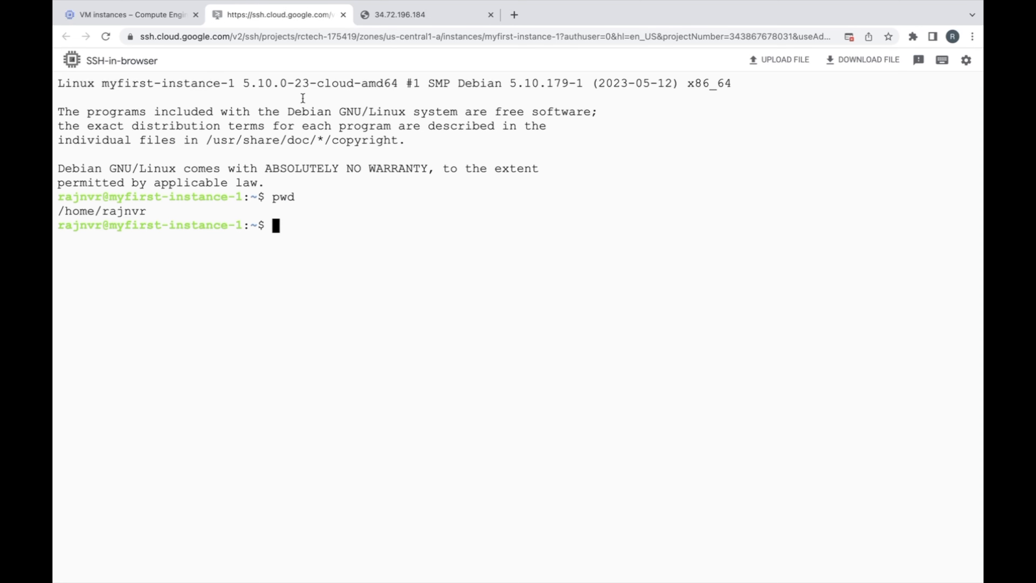
click(143, 21)
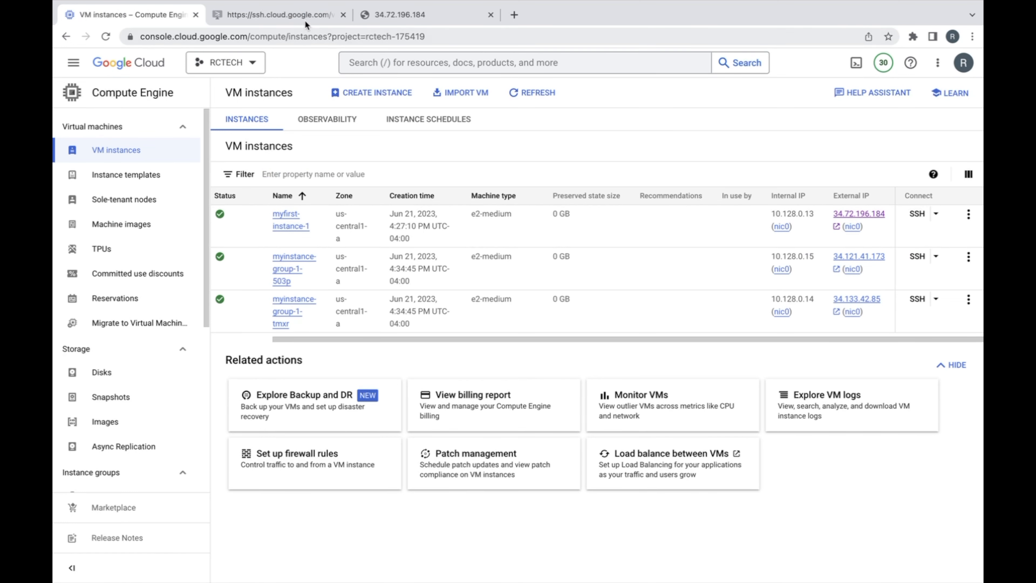
click(280, 18)
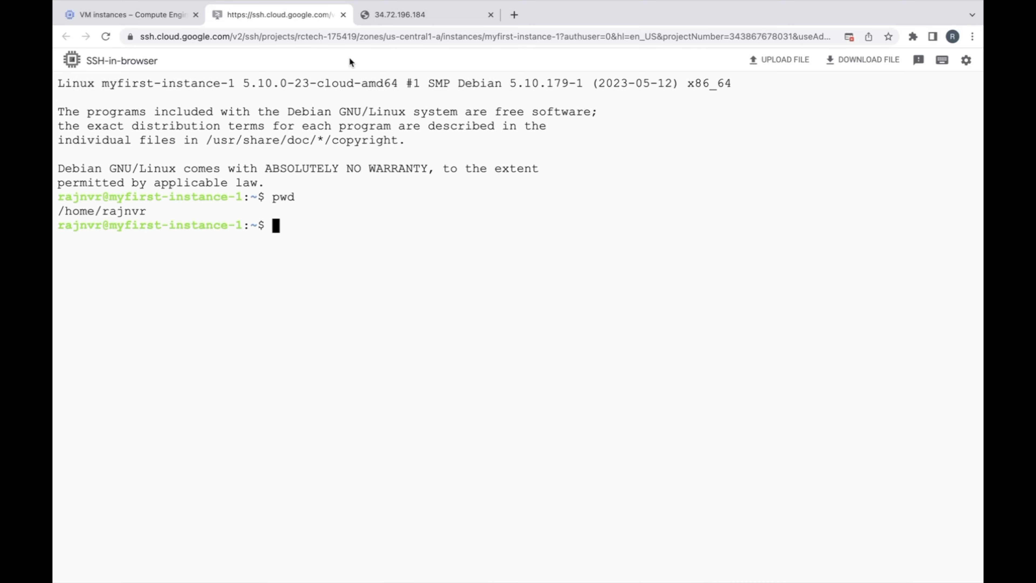
click(118, 16)
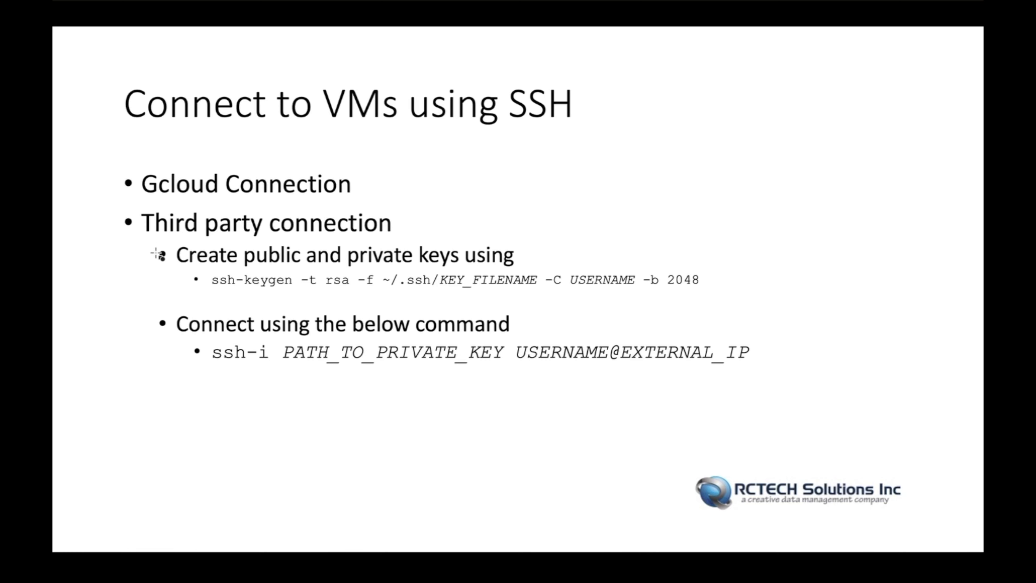
mouse_move(164, 267)
mouse_down()
mouse_move(192, 293)
mouse_move(759, 297)
mouse_up()
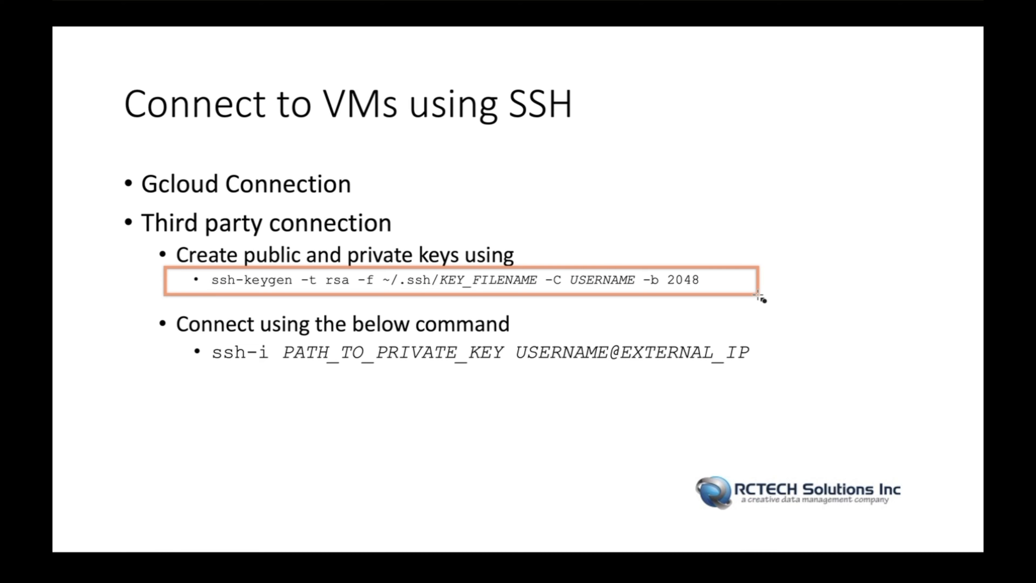